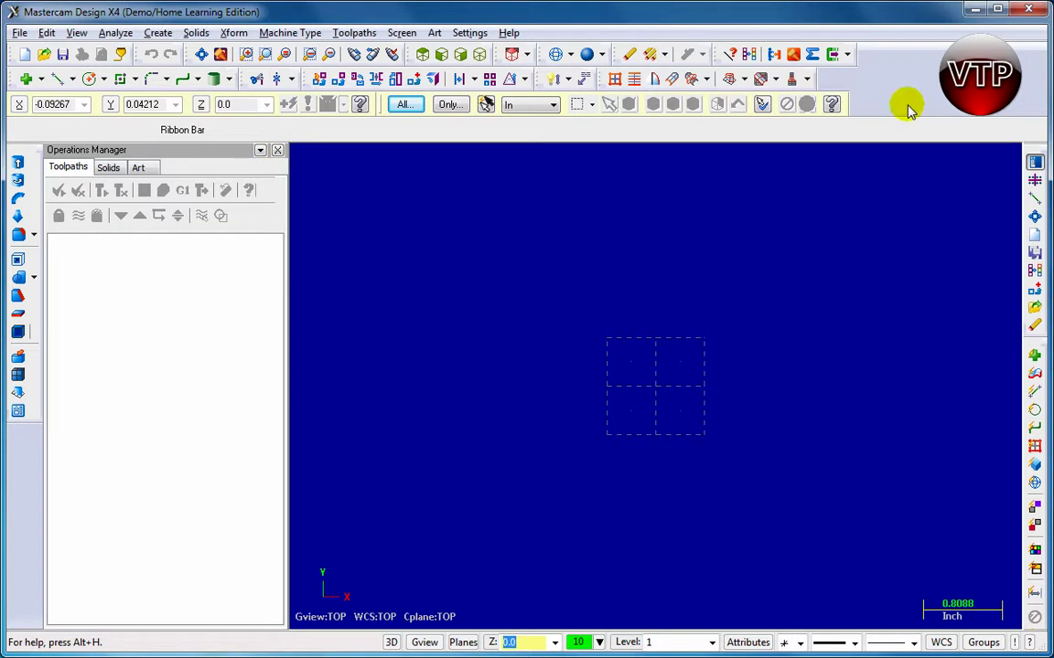
Hide the Operations Manager to enlarge the drawing area.
key("alt+o")
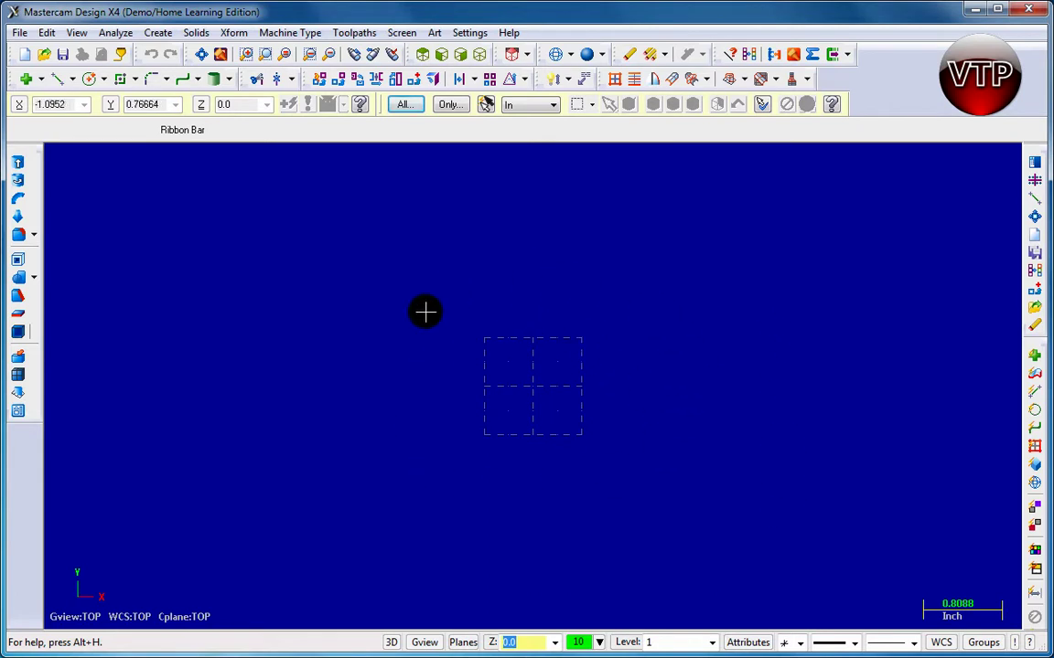
Turn off the visible selection grid in the grid settings.
left_click(402, 33)
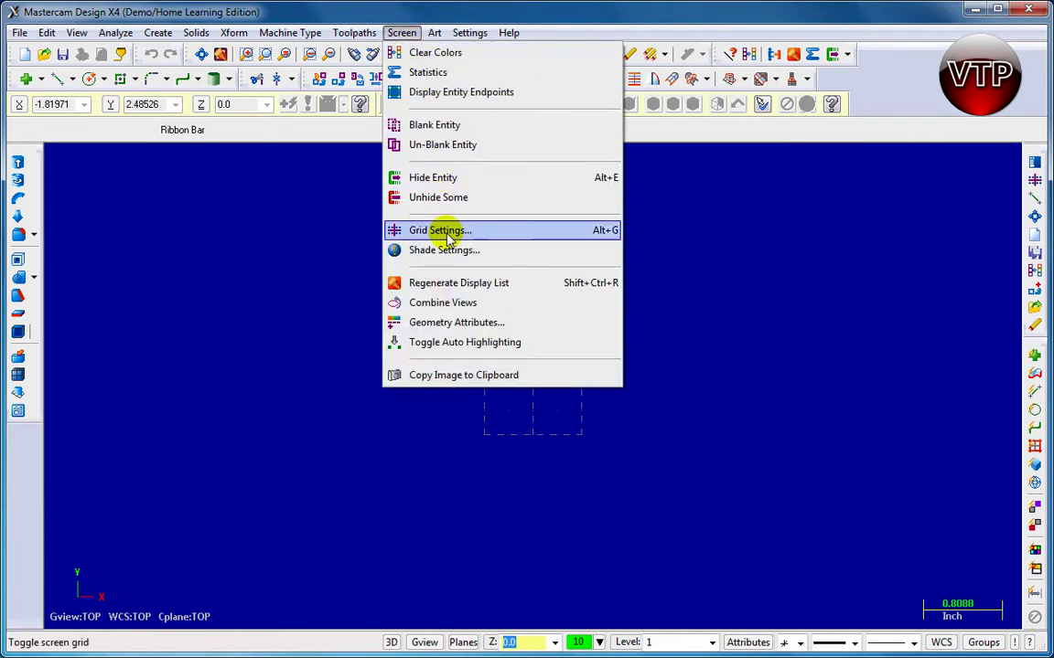
left_click(395, 233)
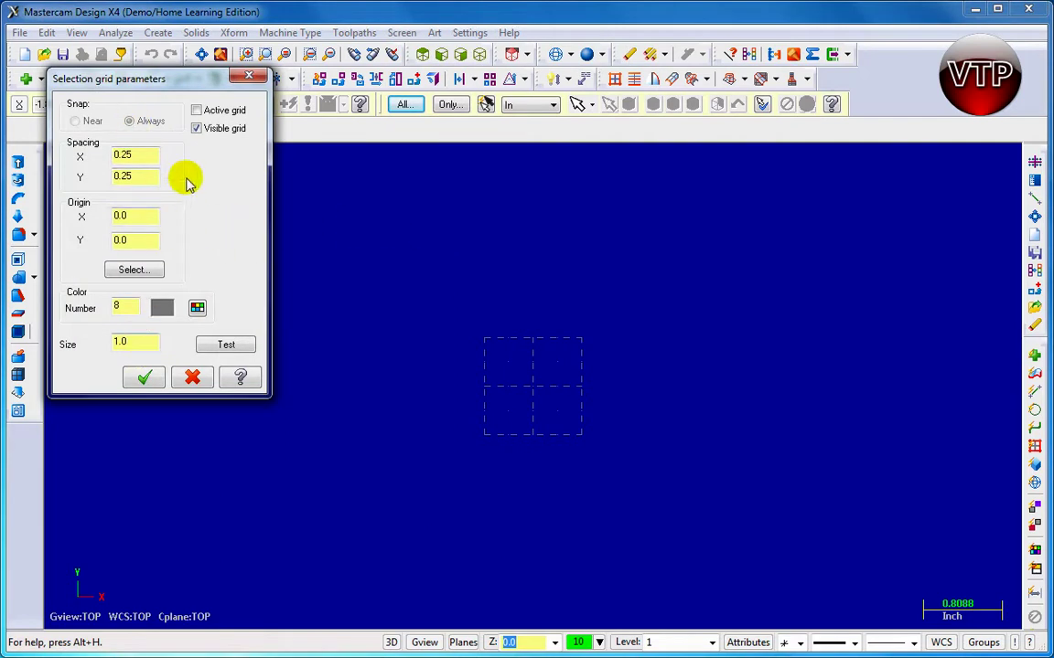
left_click(197, 129)
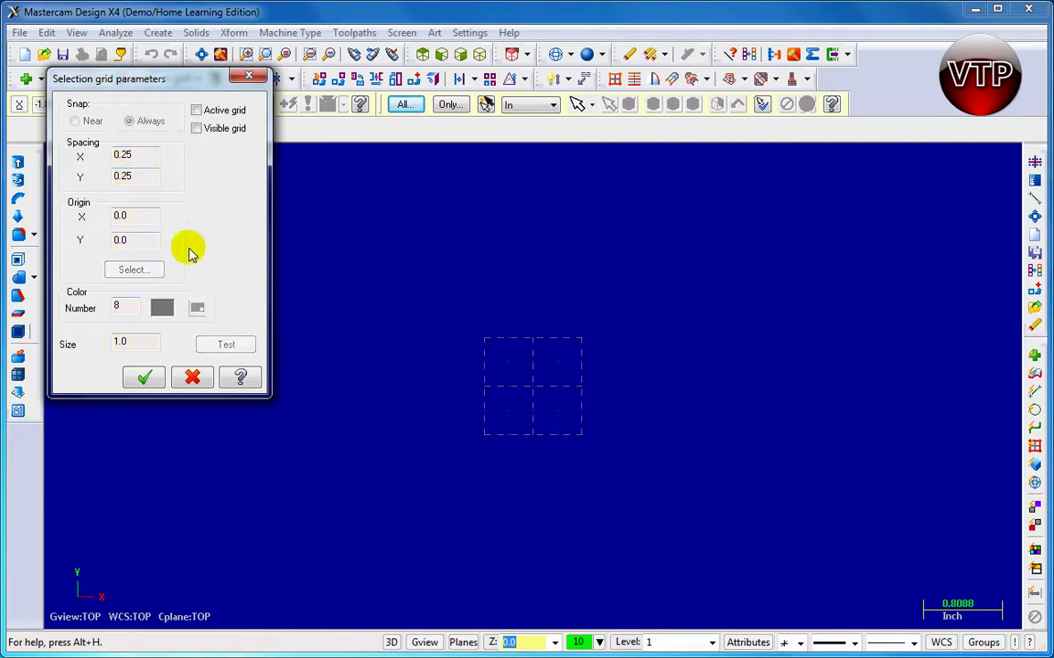
left_click(146, 378)
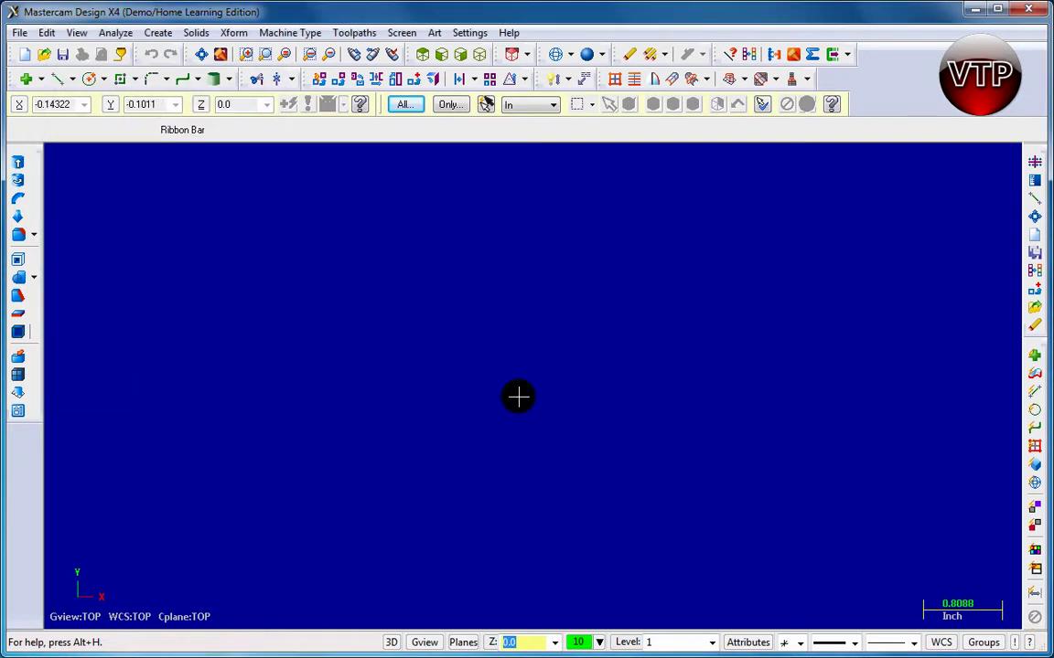
Turn the visible selection grid back on in the grid settings.
left_click(402, 32)
left_click(406, 229)
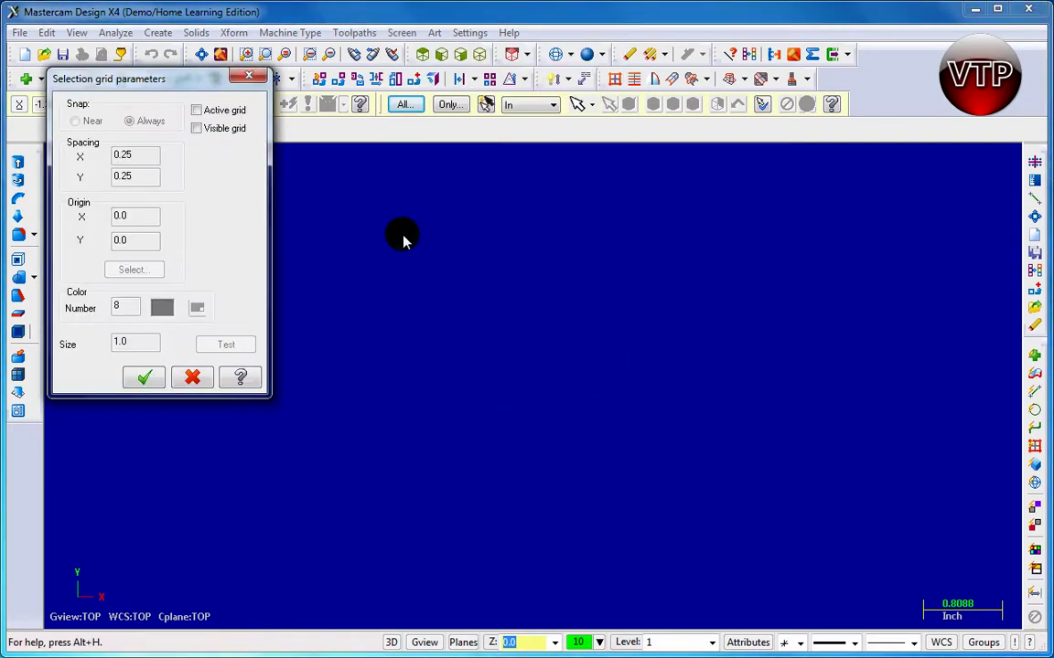
left_click(196, 129)
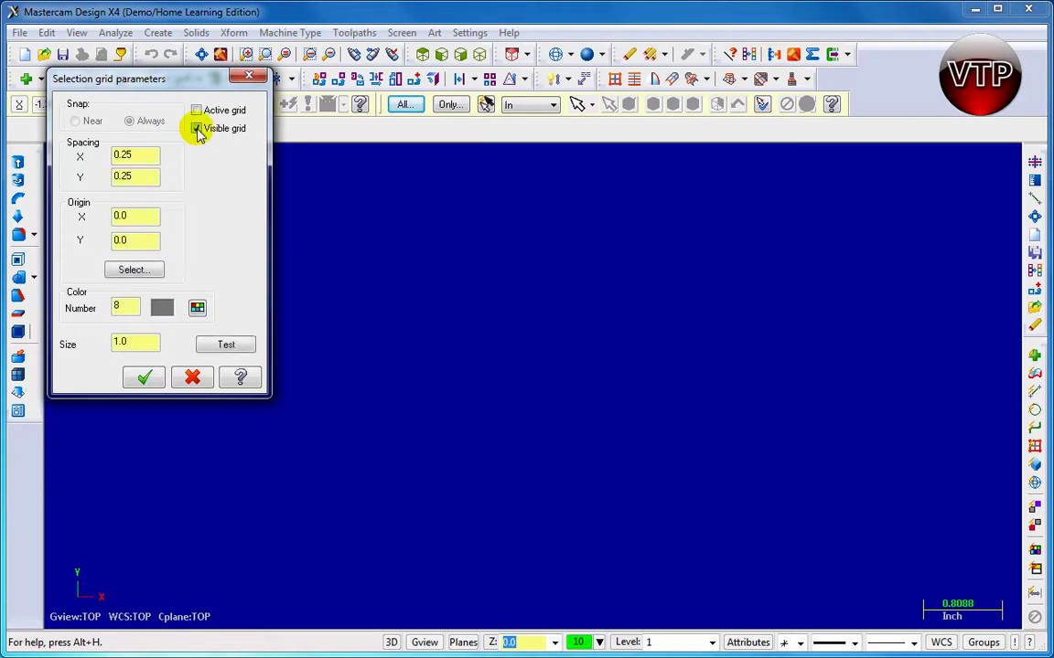
left_click(145, 378)
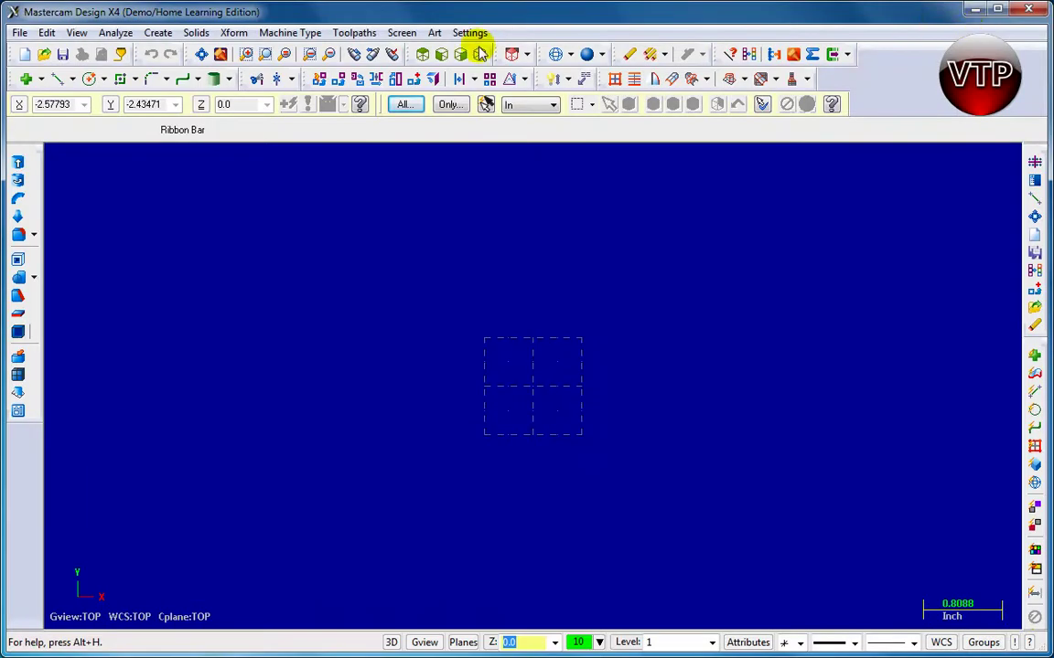
Draw a vertical line 2.0 inches long upward from the origin, at X 0.0.
left_click(58, 83)
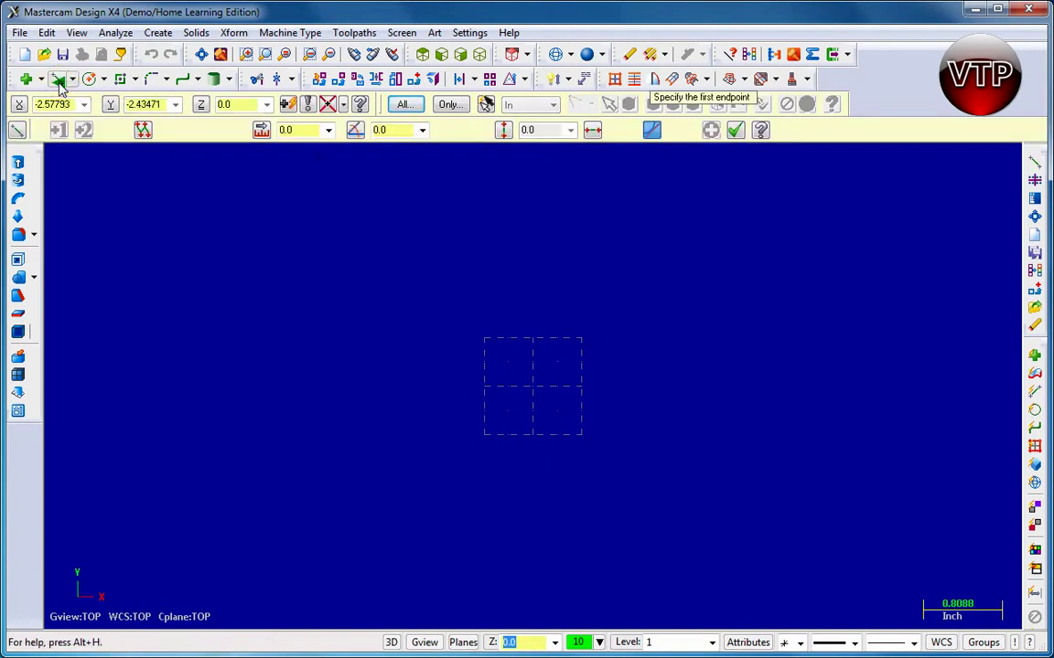
left_click(536, 392)
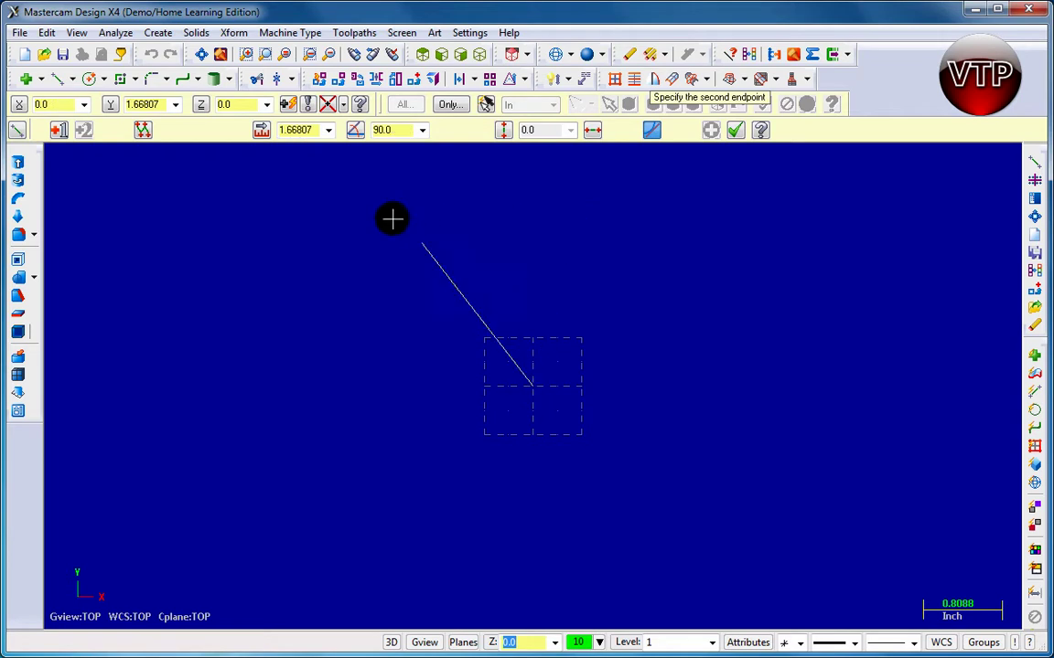
left_click(532, 228)
left_click(504, 130)
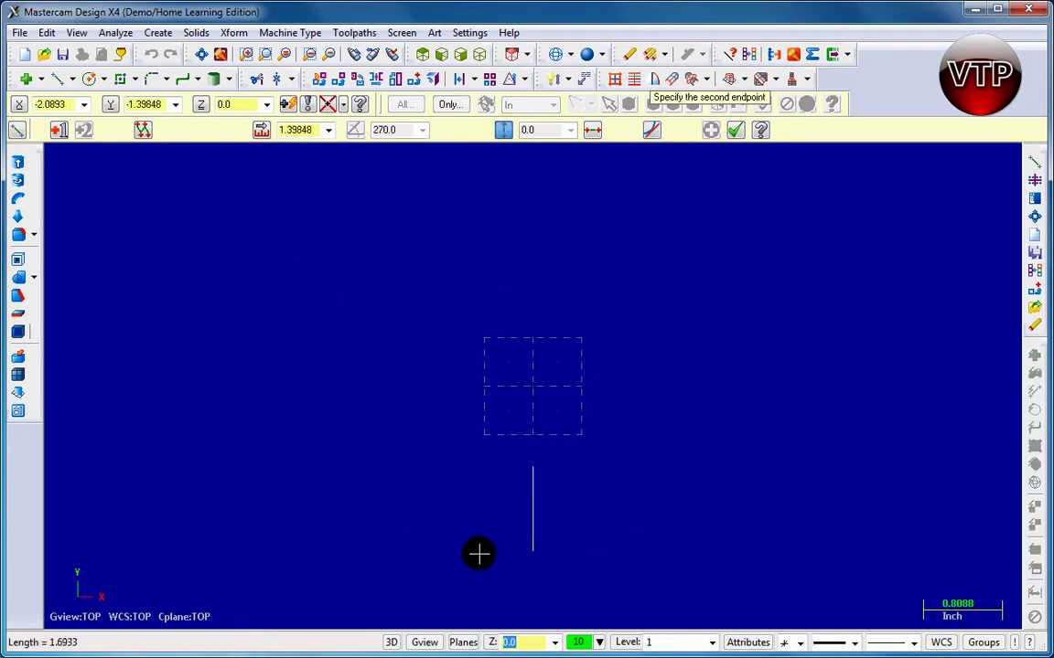
left_click(289, 132)
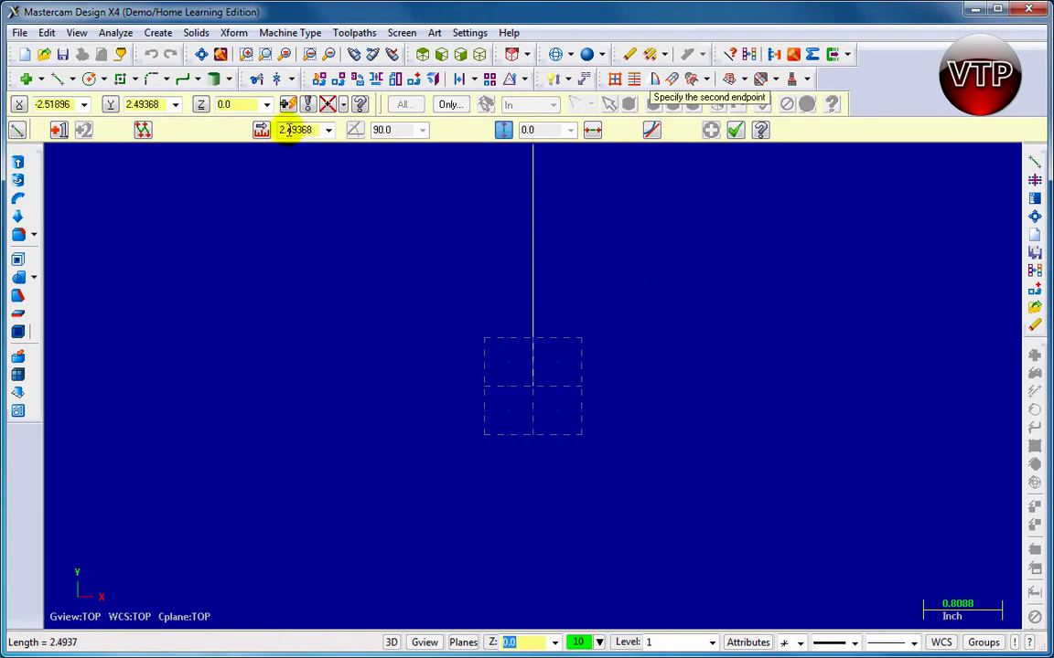
left_click(279, 132)
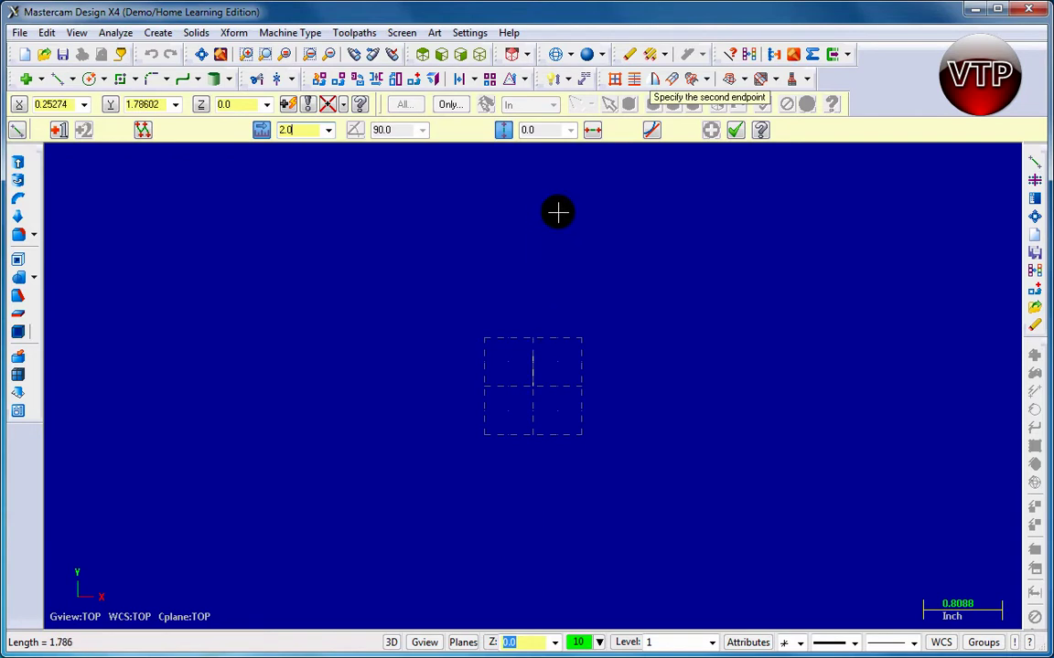
key("Return")
left_click(533, 193)
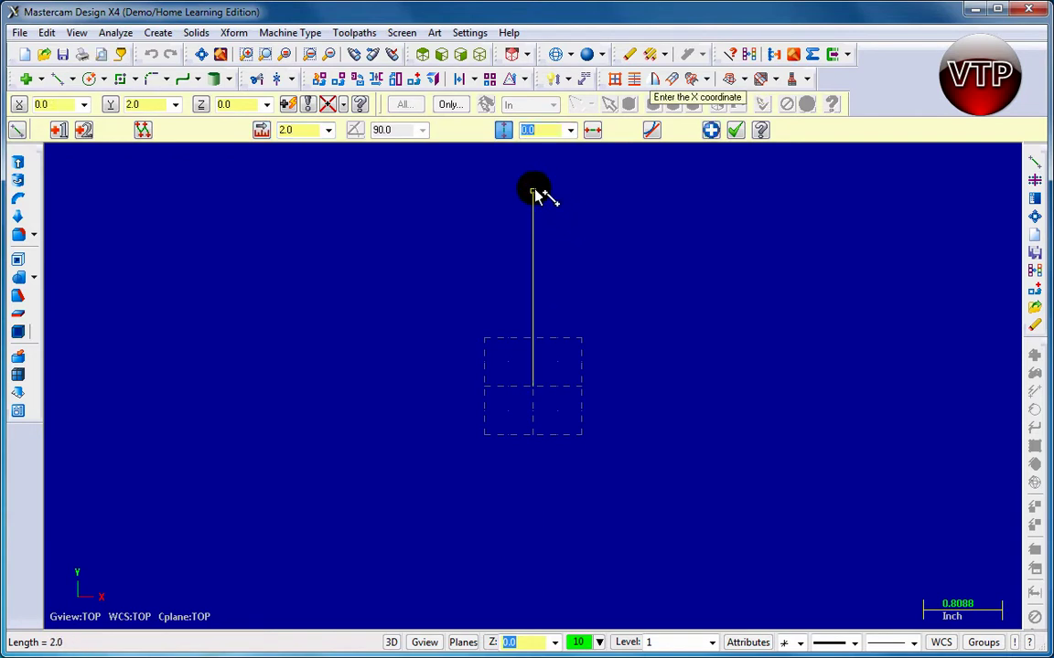
left_click(534, 387)
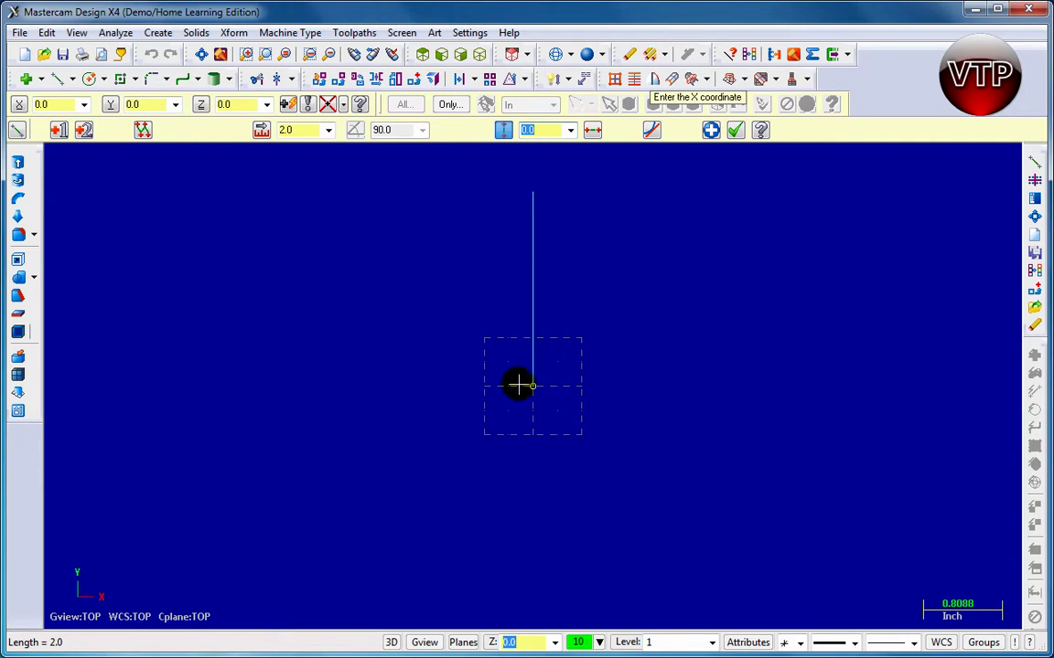
left_click(711, 132)
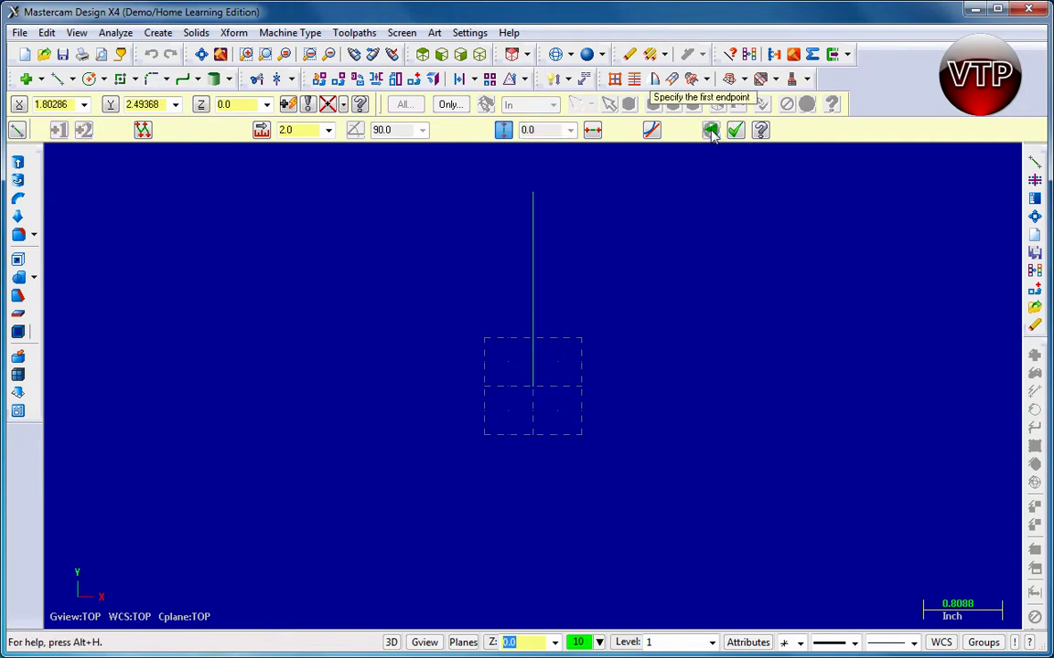
Draw a horizontal line 2.0 inches long in the positive X direction from the vertical line's upper endpoint.
left_click(533, 192)
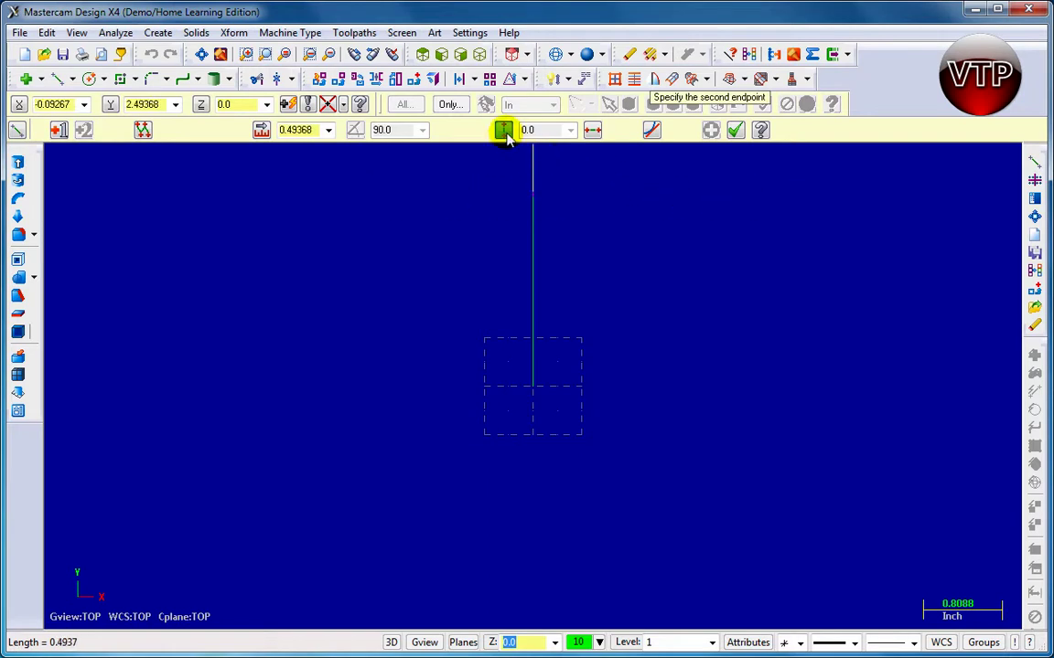
left_click(591, 130)
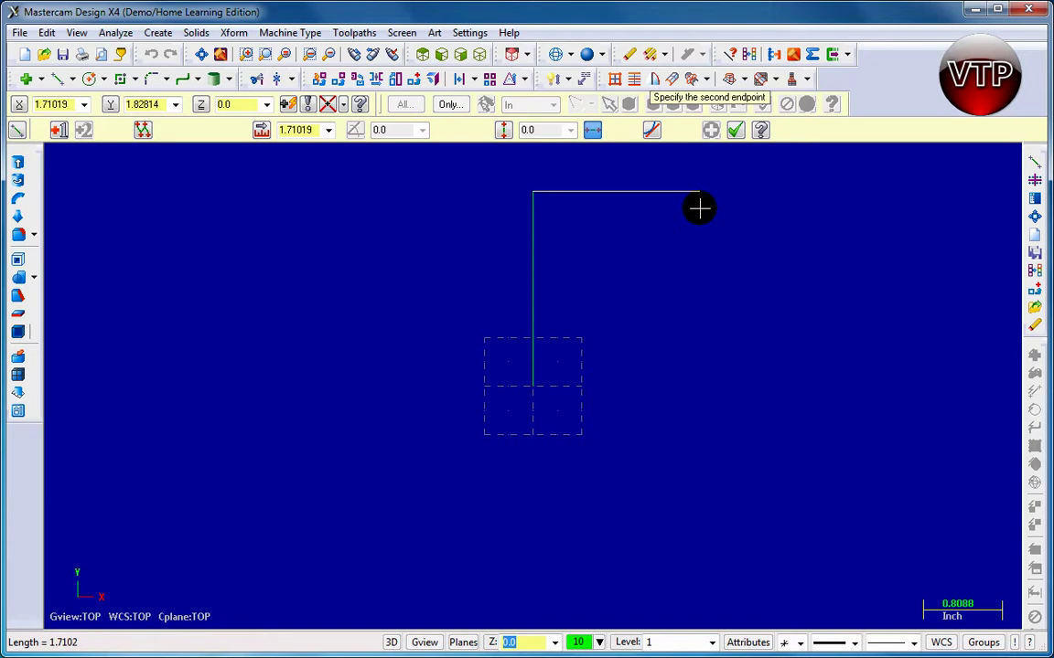
left_click(291, 129)
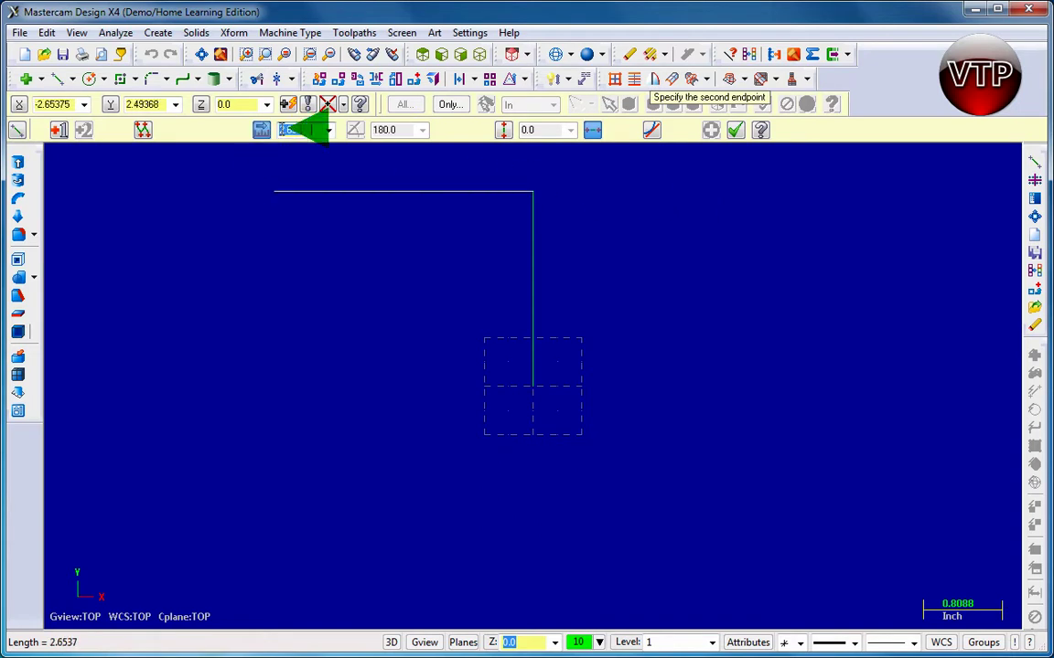
type("2")
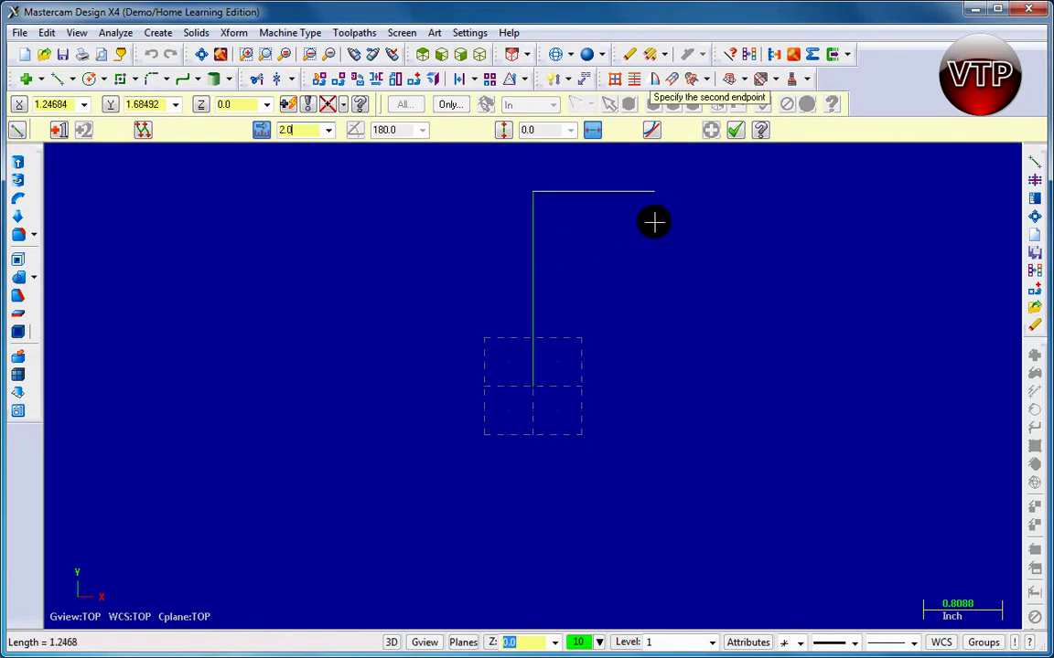
key("Return")
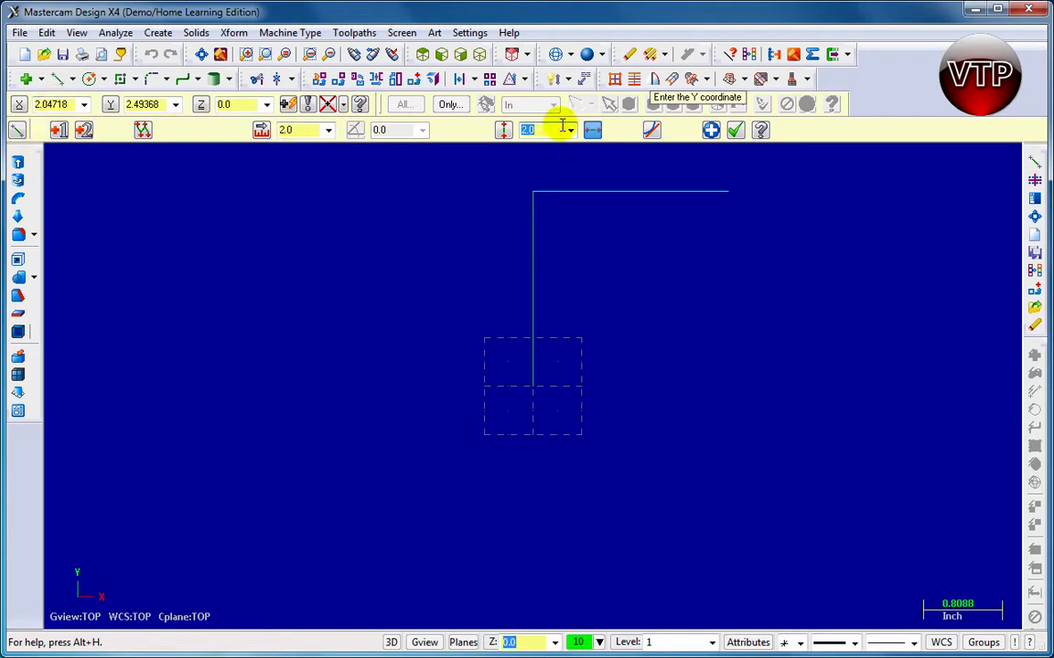
left_click(711, 132)
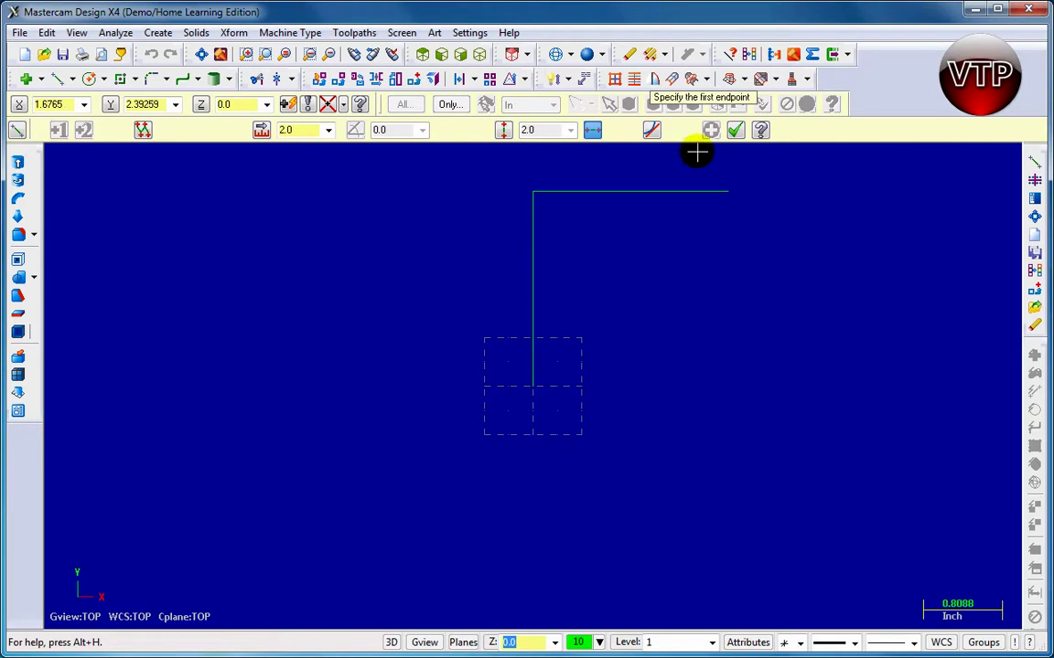
Draw a vertical line 4.0 inches long downward from the horizontal line's free endpoint.
left_click(729, 193)
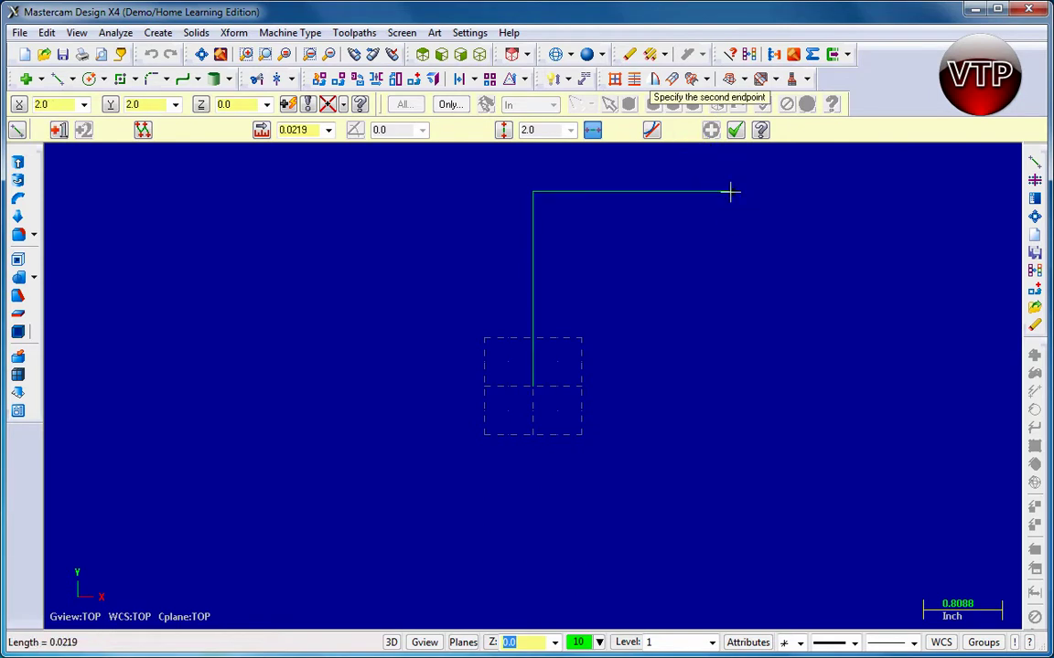
left_click(504, 131)
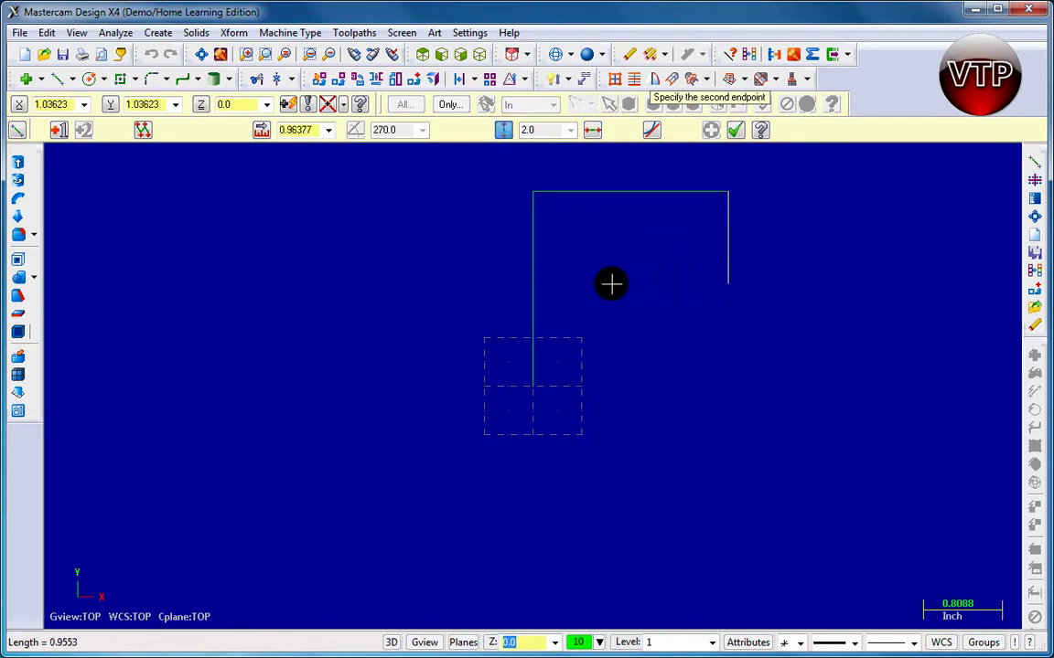
left_click(280, 131)
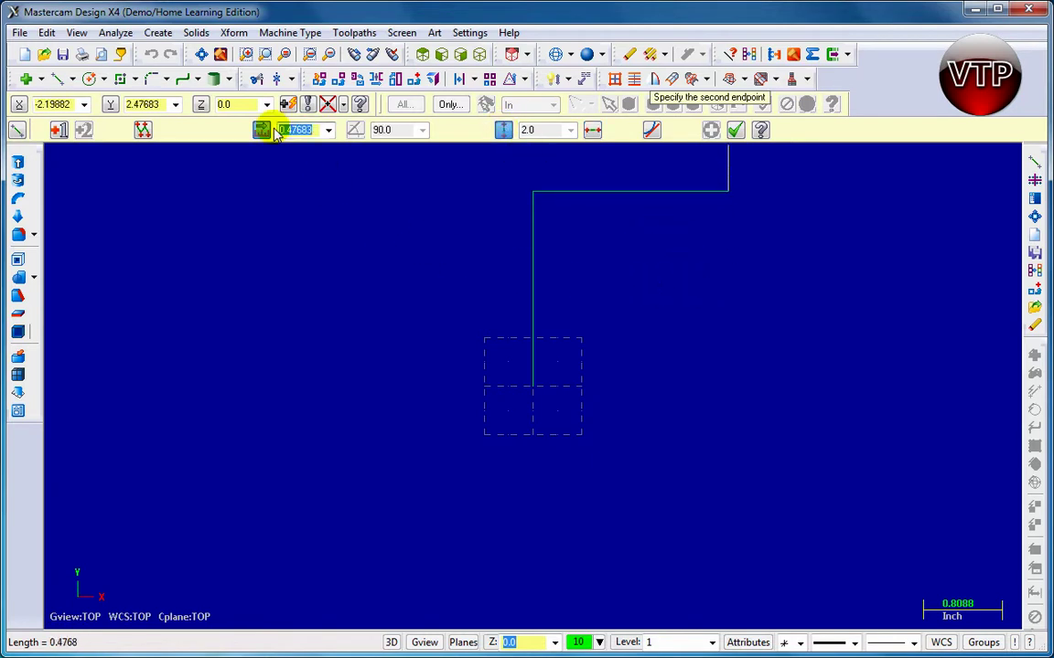
type("4")
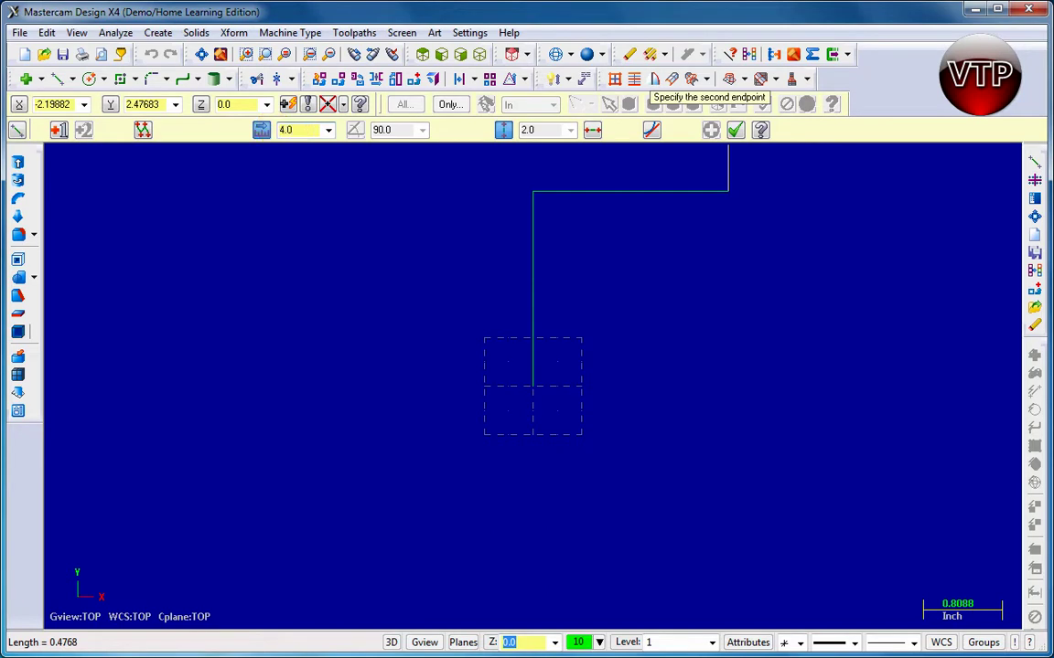
left_click(681, 367)
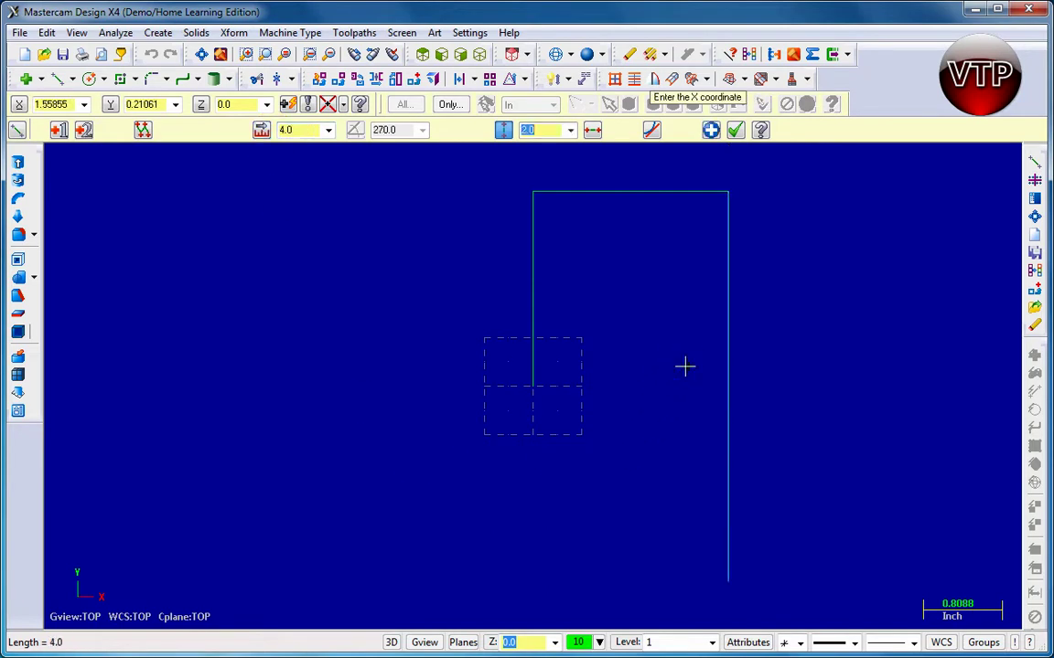
left_click(710, 131)
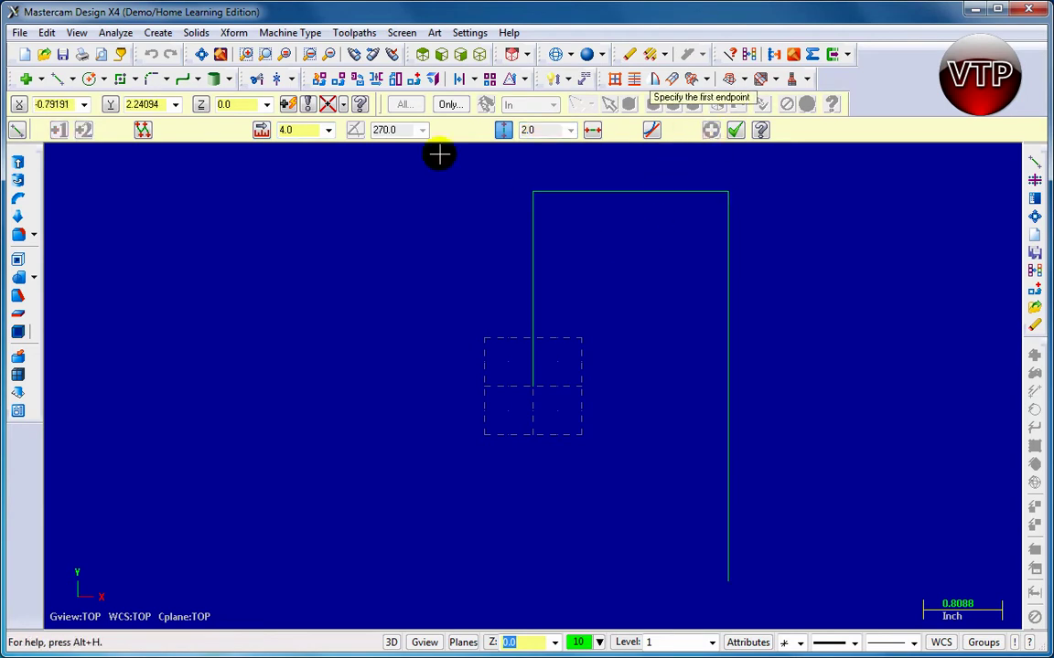
Draw a horizontal line 2.0 inches long in the negative X direction from the 4-inch line's lower endpoint.
left_click(728, 582)
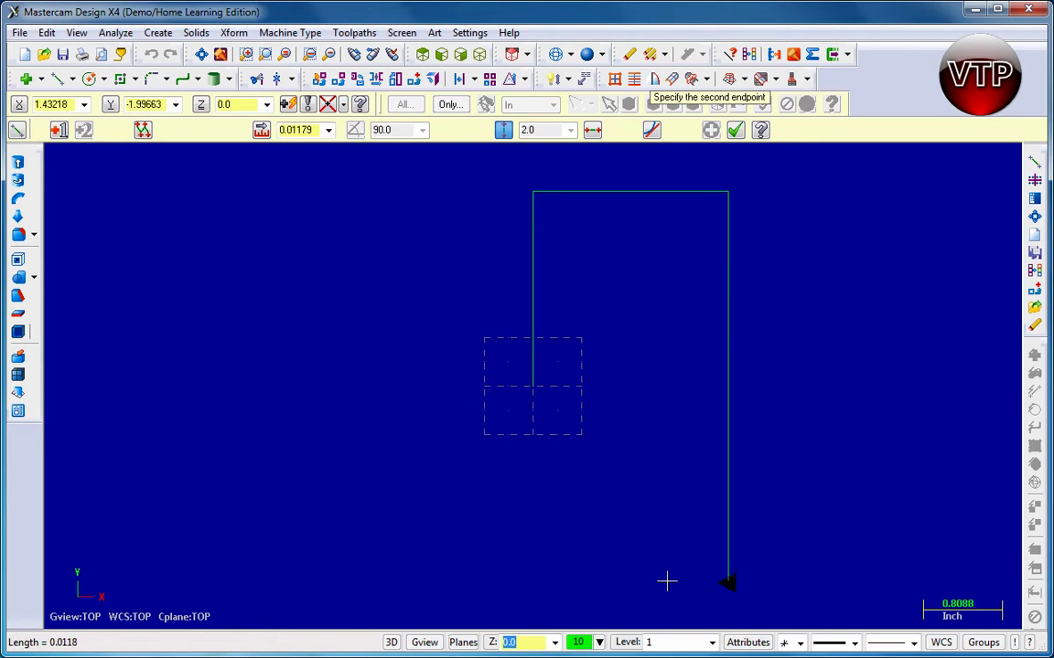
left_click(594, 131)
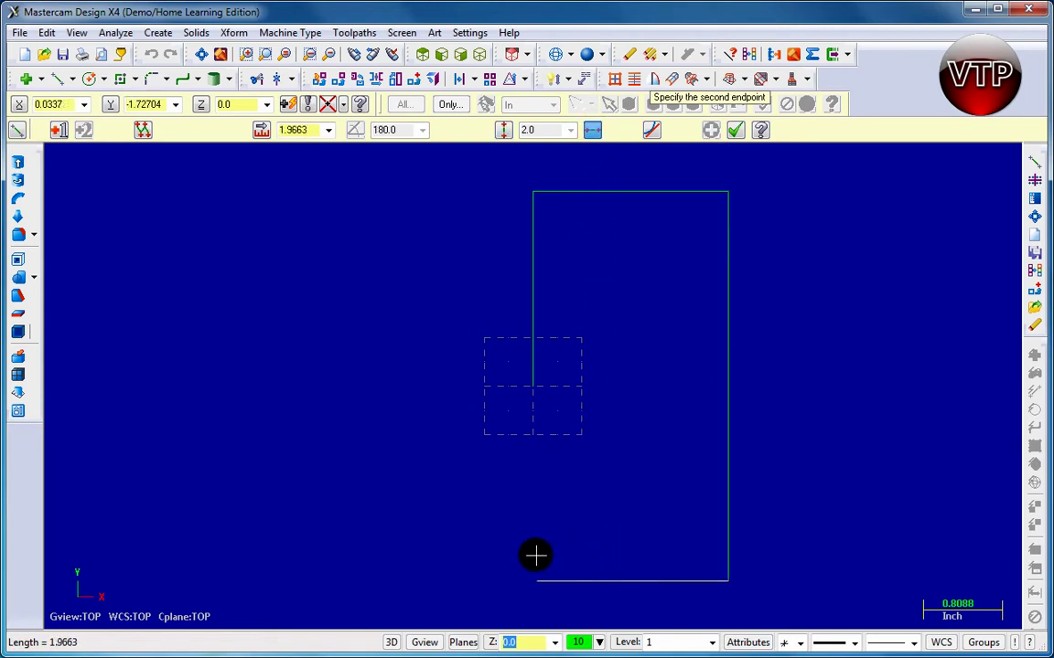
left_click(265, 133)
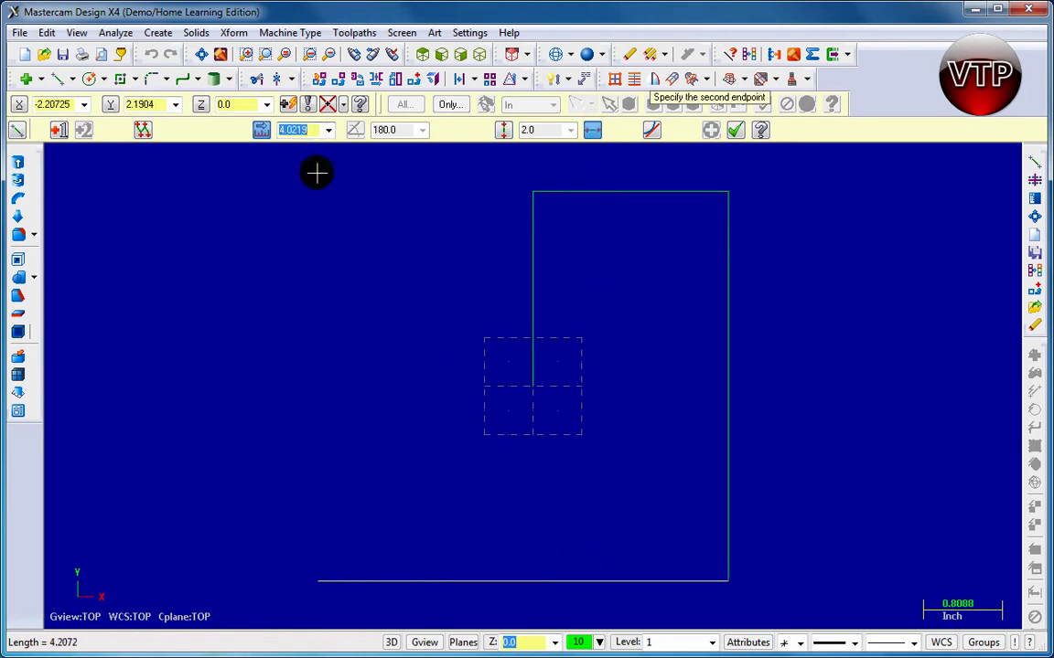
type("2")
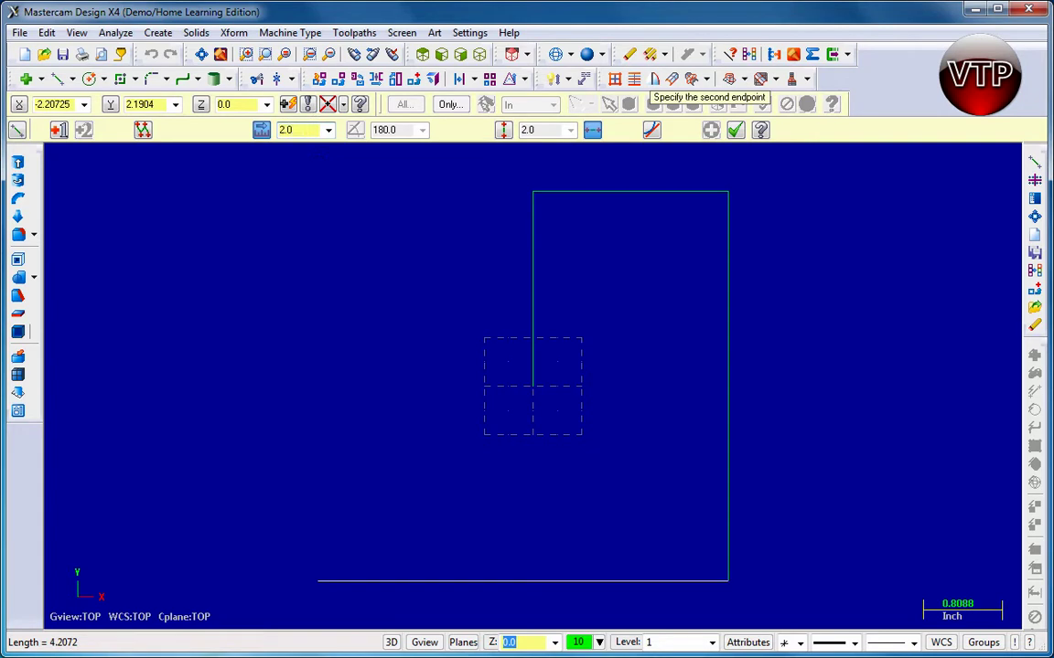
key("Return")
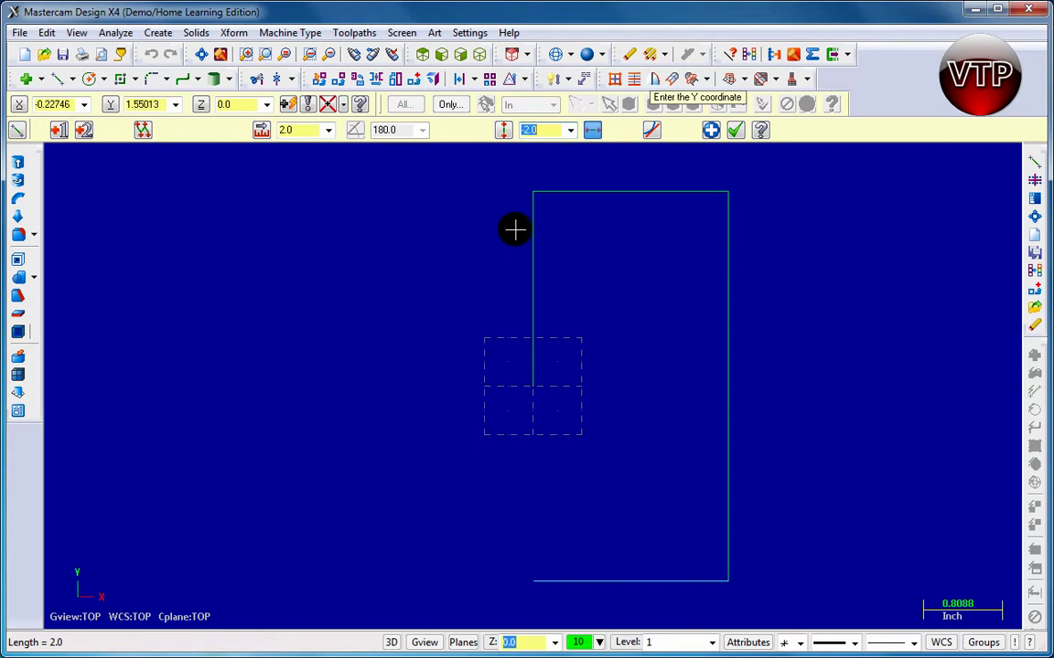
Close the rectangle with a vertical line 2.0 inches long from the lower horizontal line's free endpoint up to the origin, at X 0.0.
left_click(262, 129)
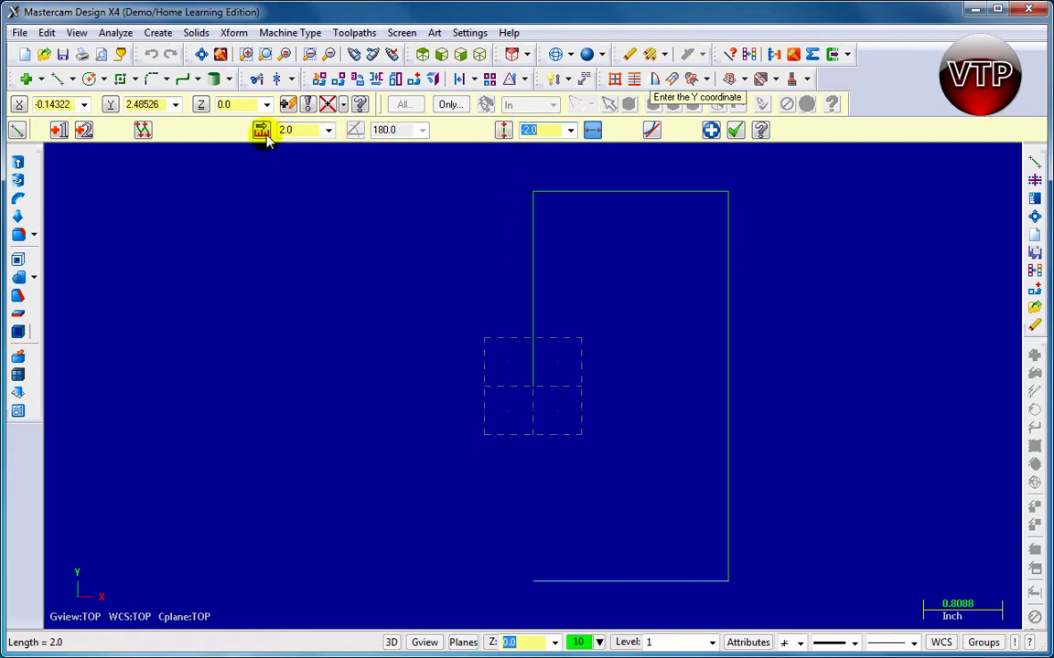
left_click(503, 129)
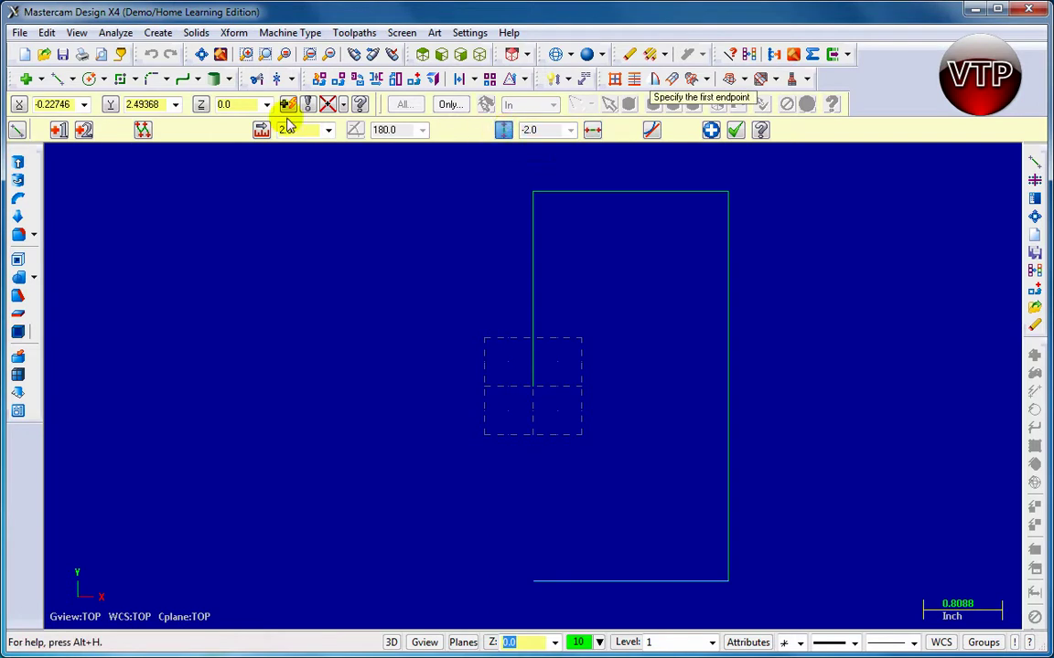
left_click(532, 583)
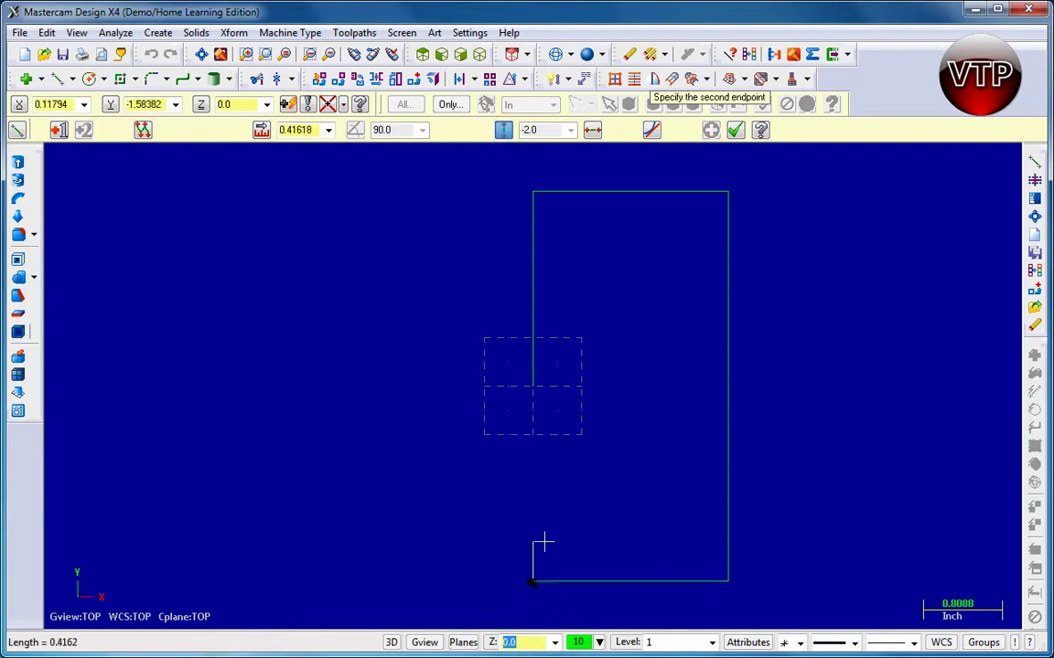
left_click(534, 386)
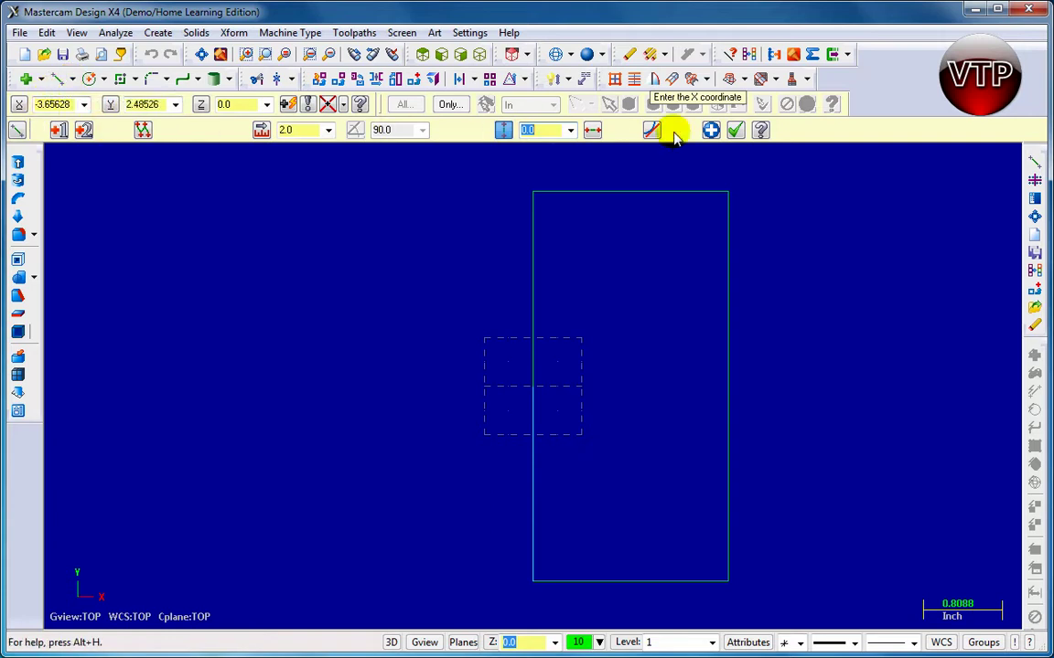
left_click(735, 131)
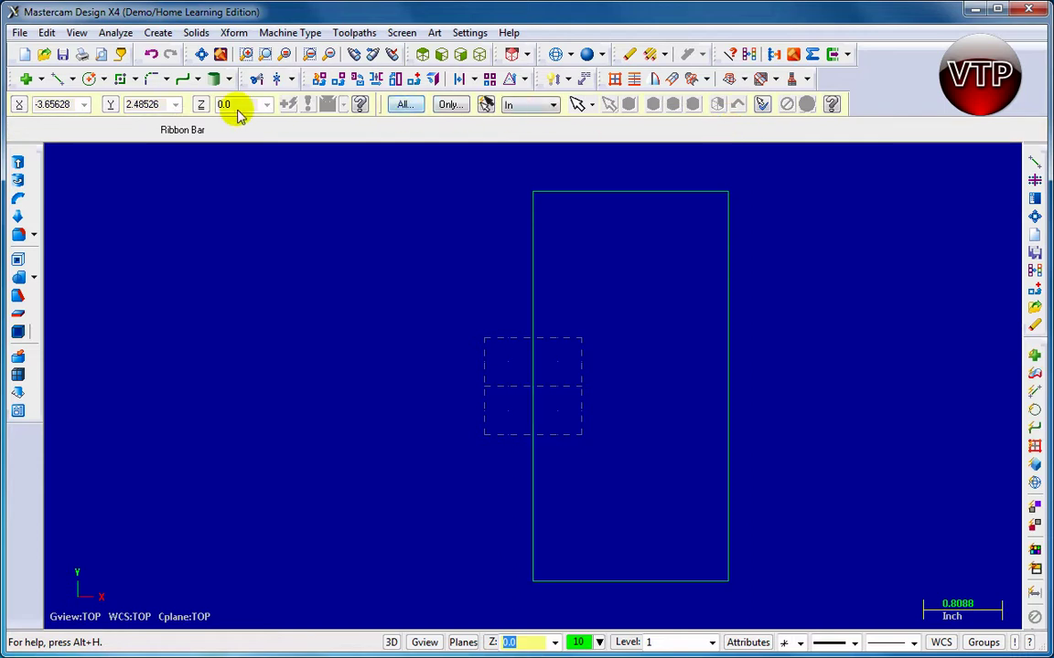
Create a line parallel to the rectangle's top edge, offset 0.75 inches downward into the rectangle.
left_click(73, 80)
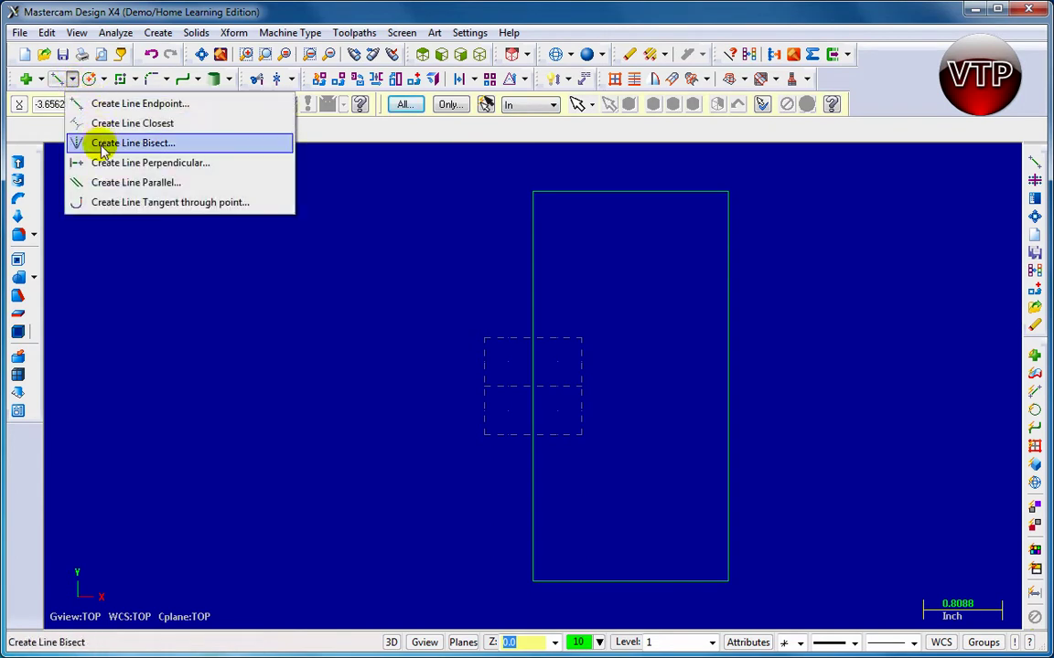
left_click(135, 183)
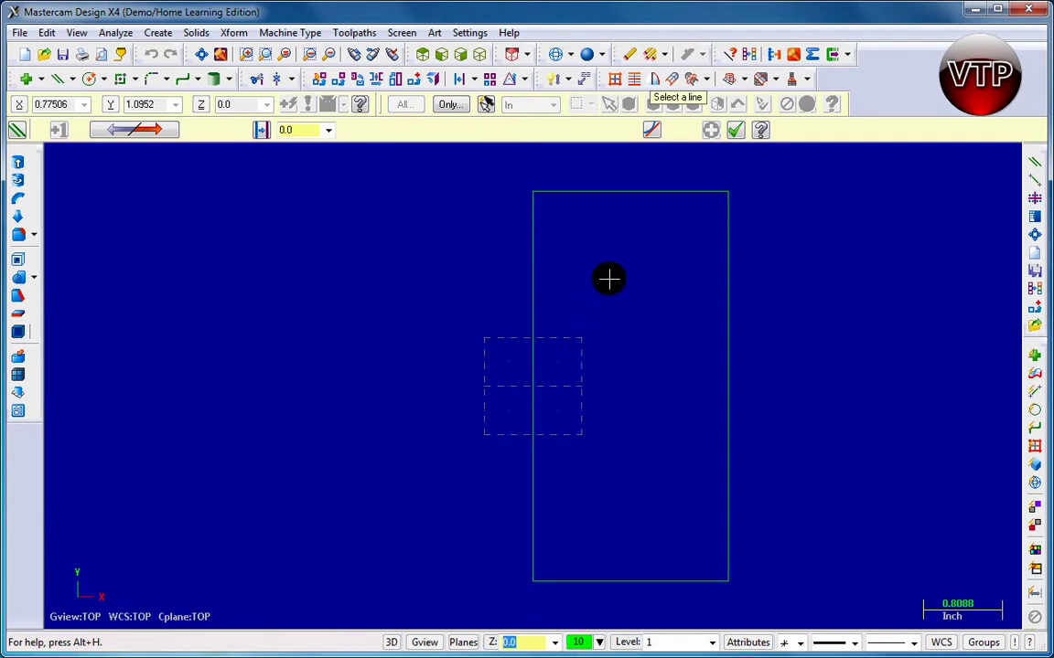
left_click(609, 192)
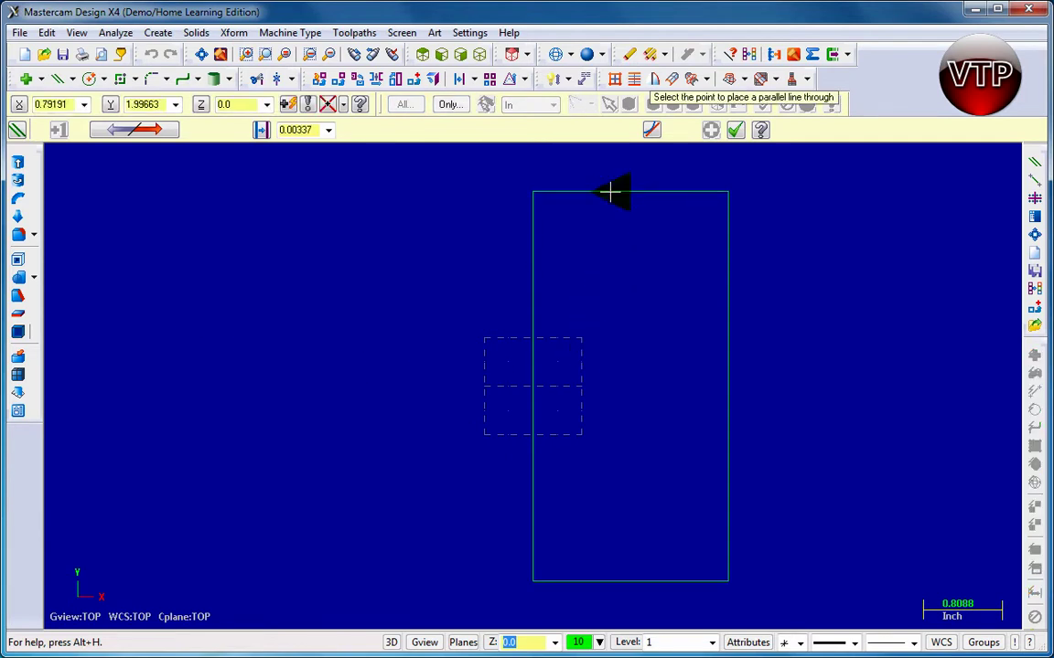
left_click(307, 129)
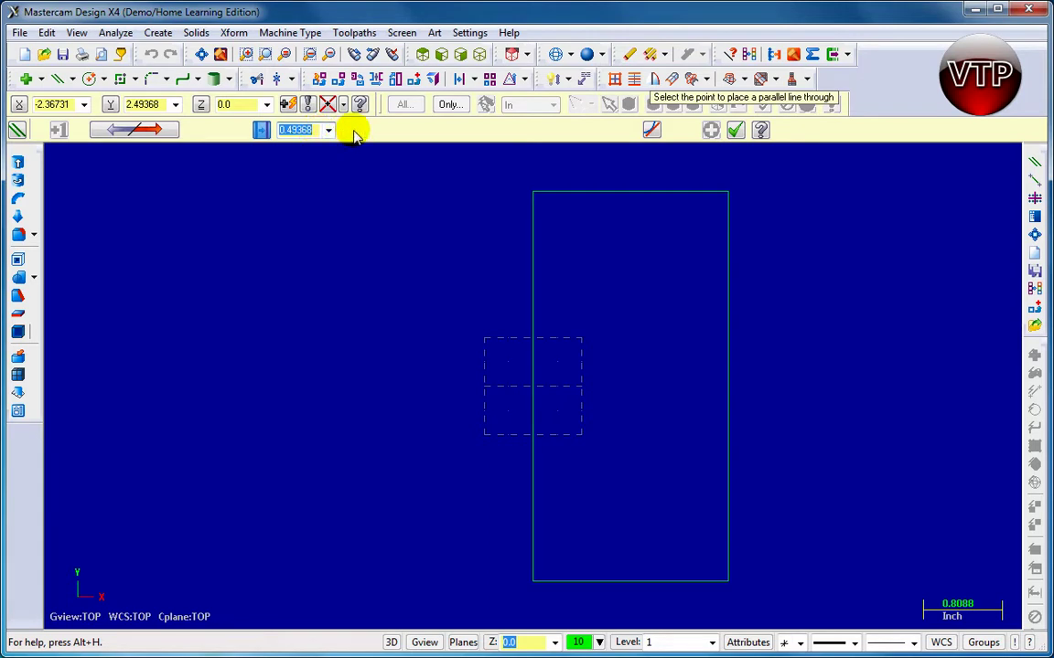
type(".75")
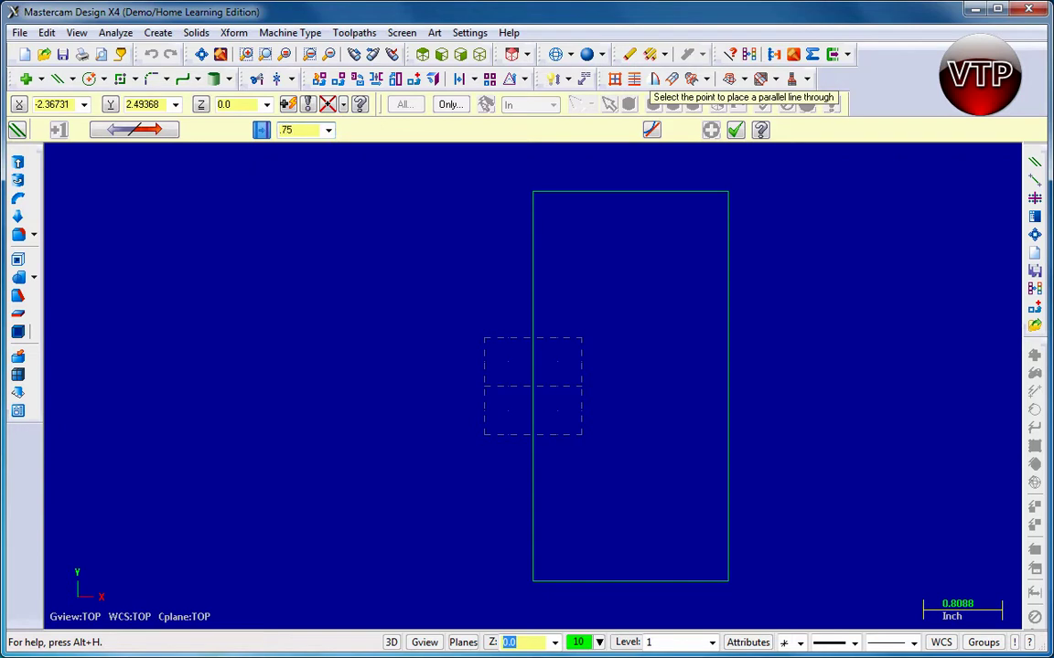
key("Return")
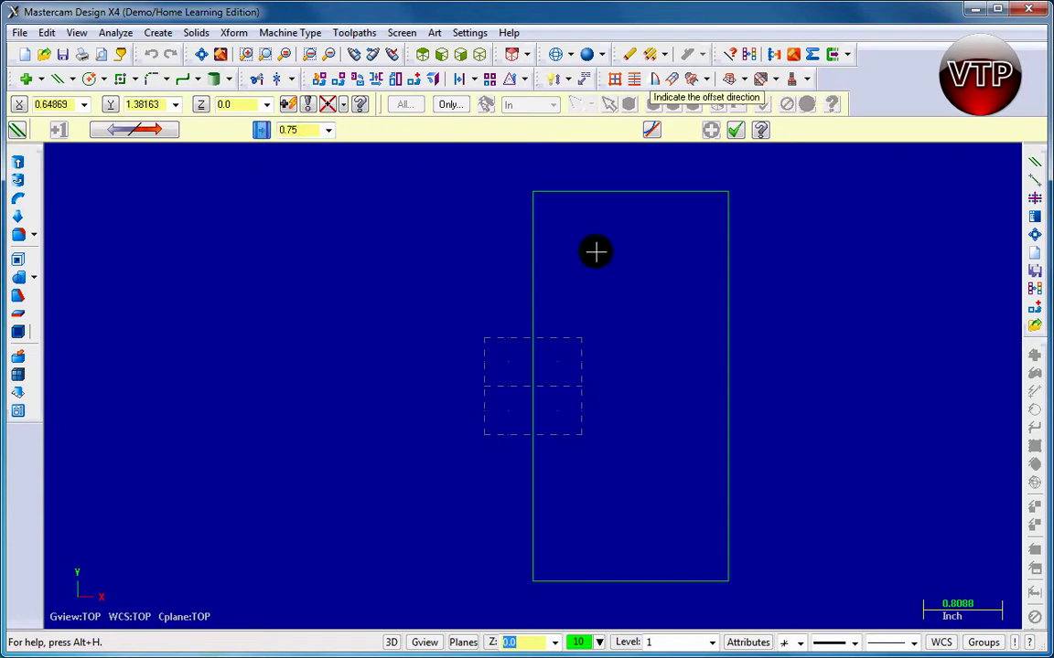
left_click(631, 284)
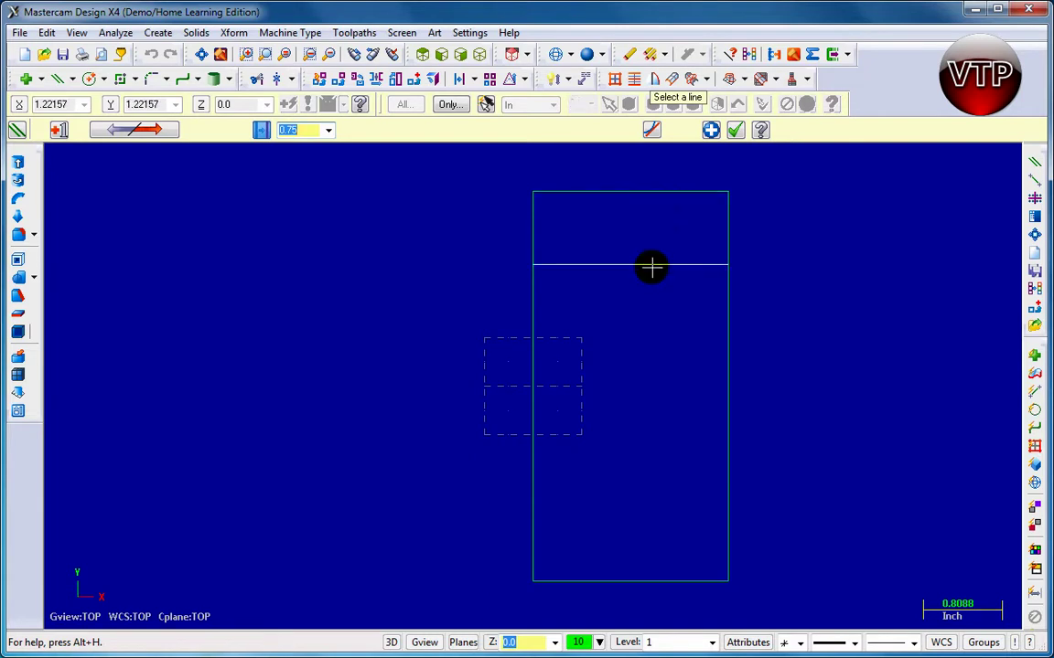
Create a line parallel to the rectangle's bottom edge, offset 0.75 inches upward into the rectangle.
left_click(641, 580)
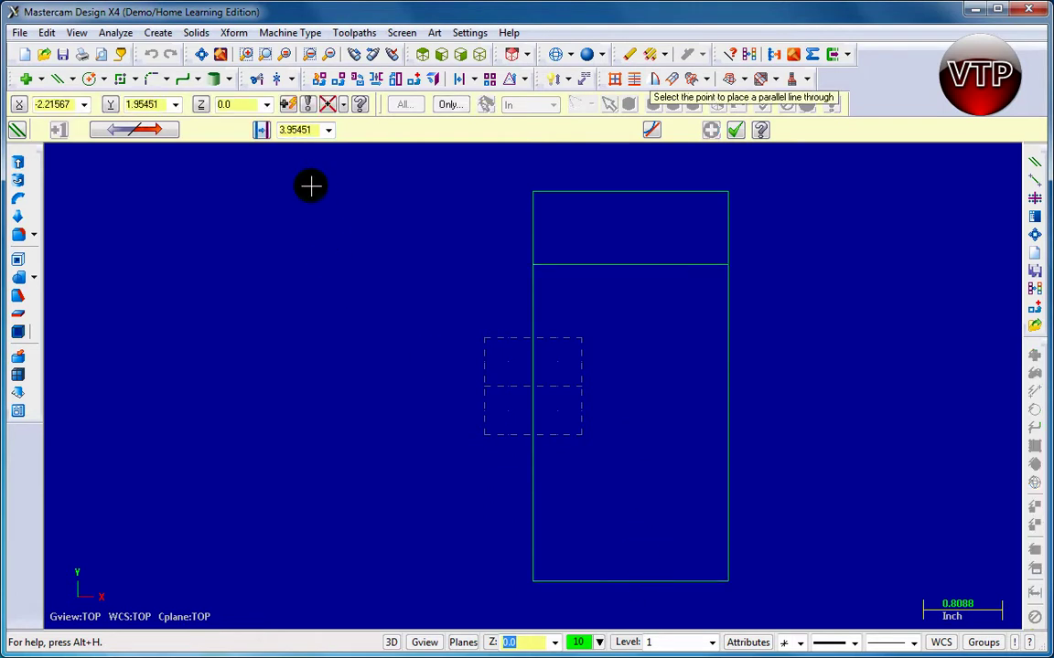
left_click(295, 130)
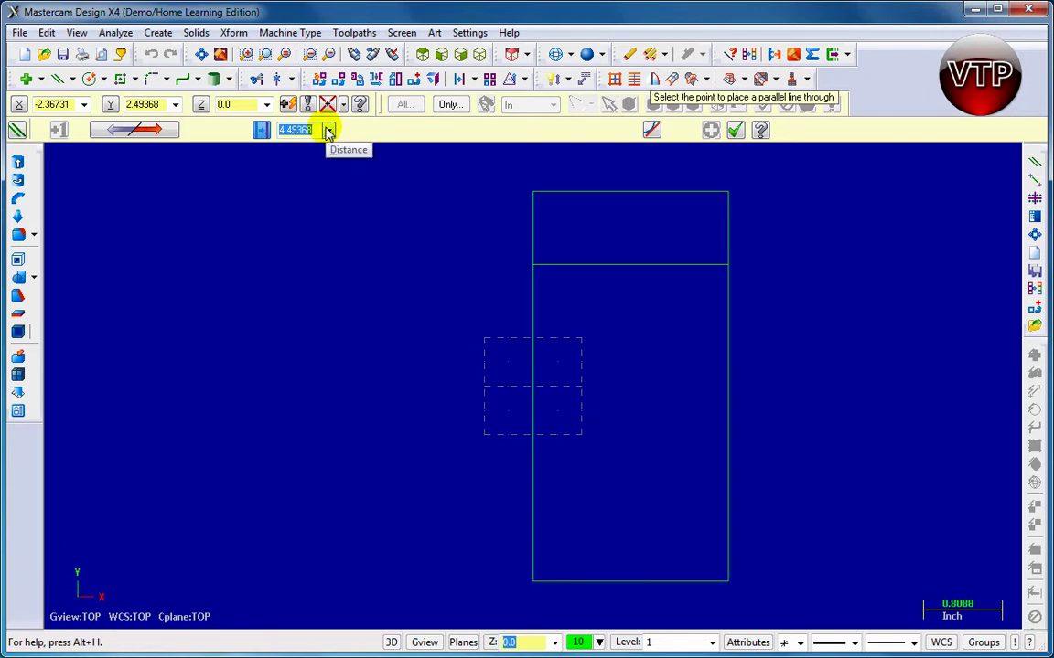
type(".75")
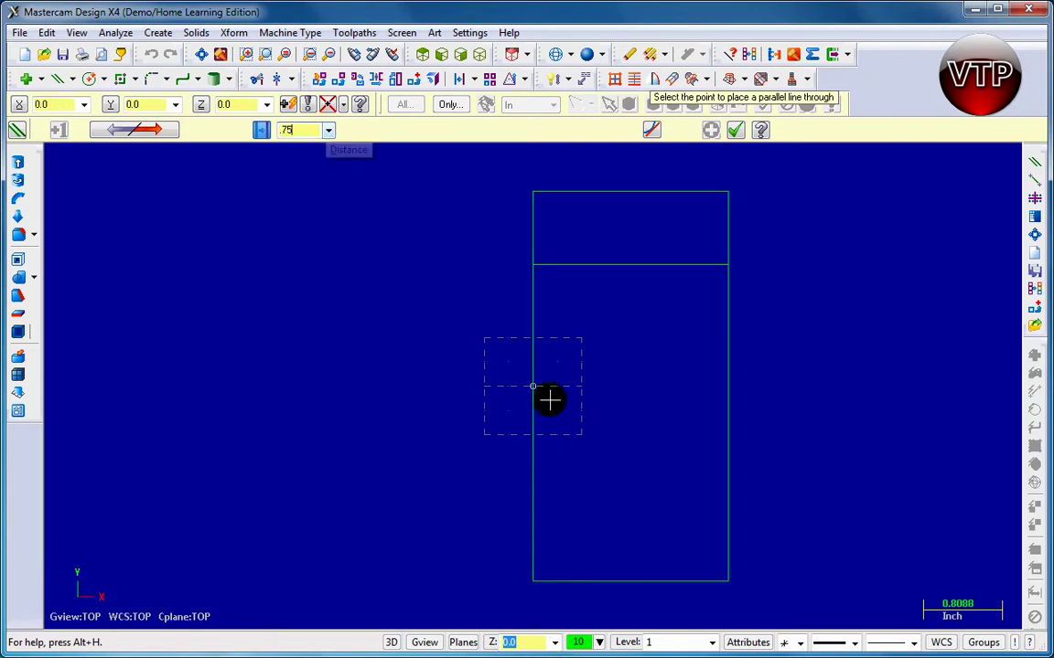
left_click(618, 482)
left_click(618, 482)
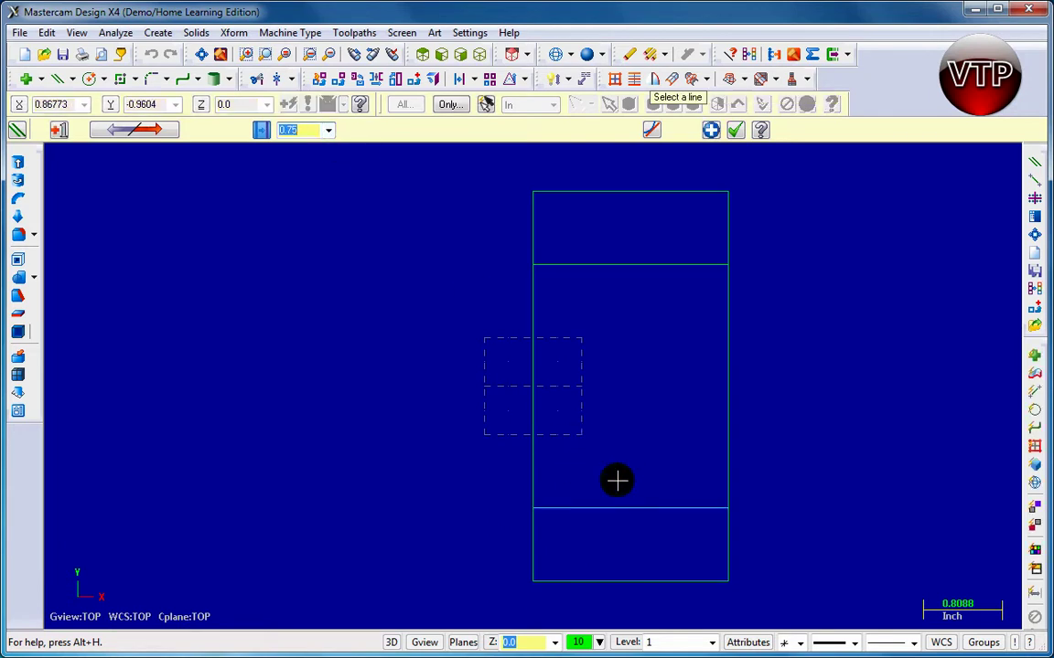
left_click(710, 130)
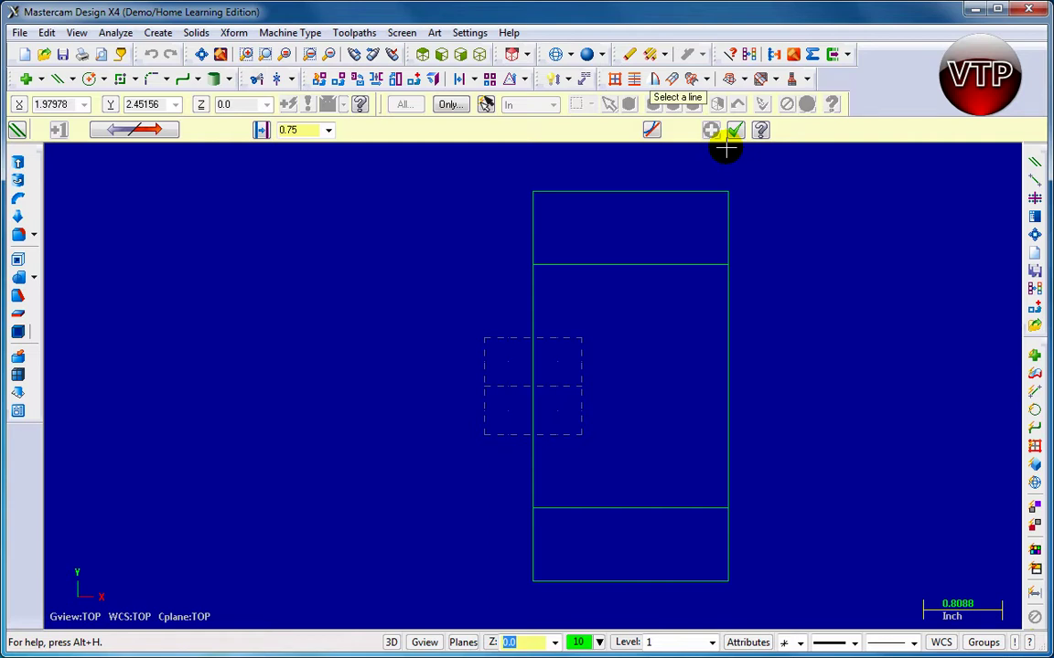
Create a line parallel to the rectangle's right edge, offset 1.0 inch inward as a vertical centre line.
left_click(729, 302)
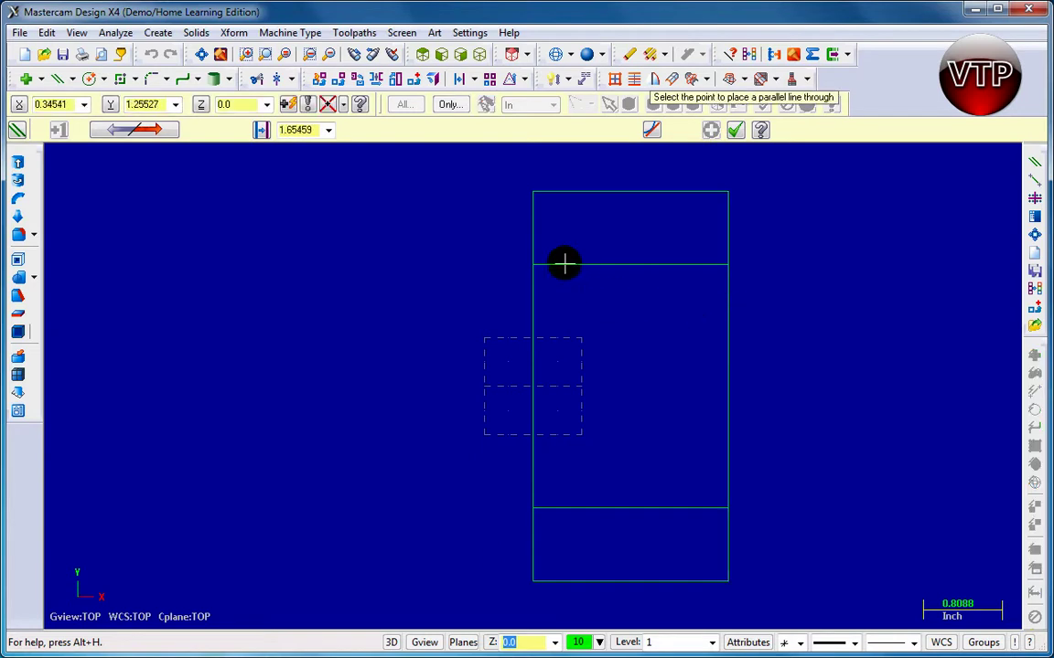
left_click(295, 134)
type("1")
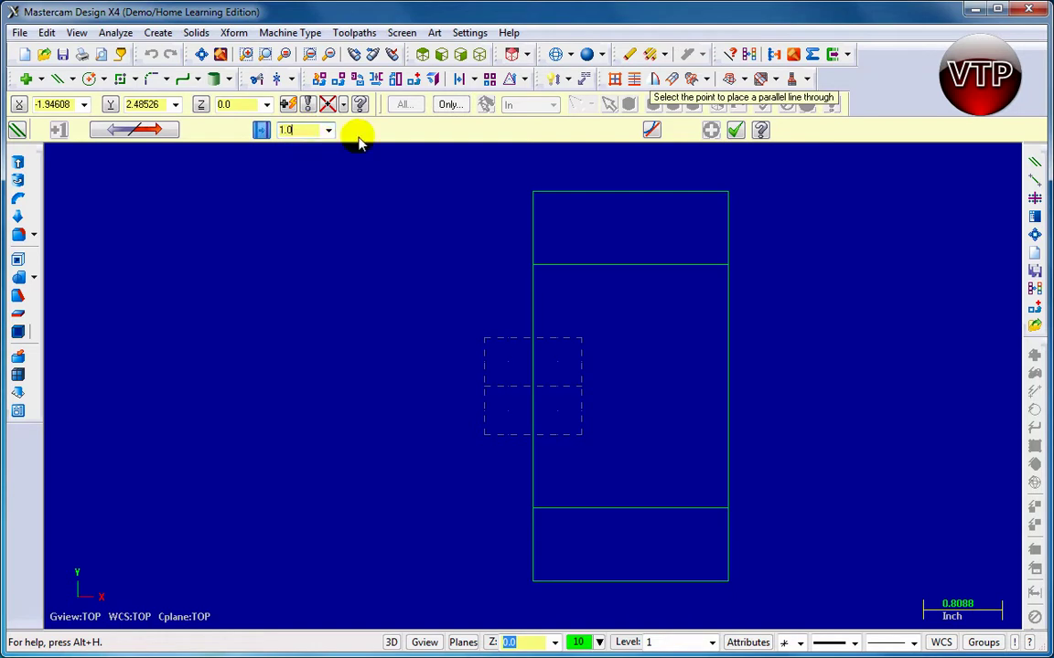
left_click(628, 342)
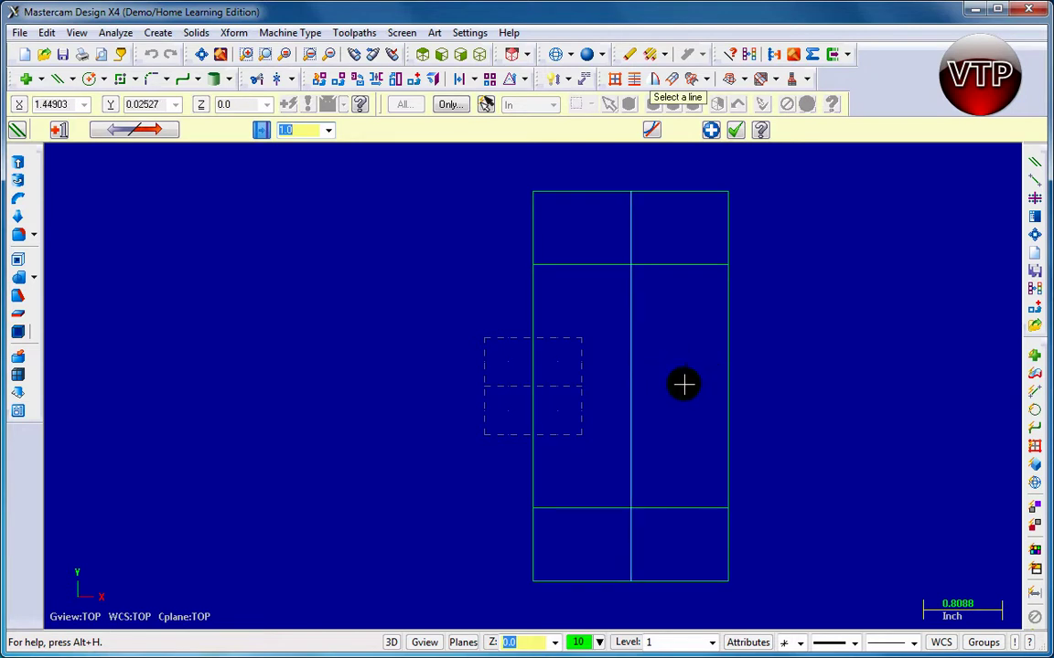
left_click(710, 129)
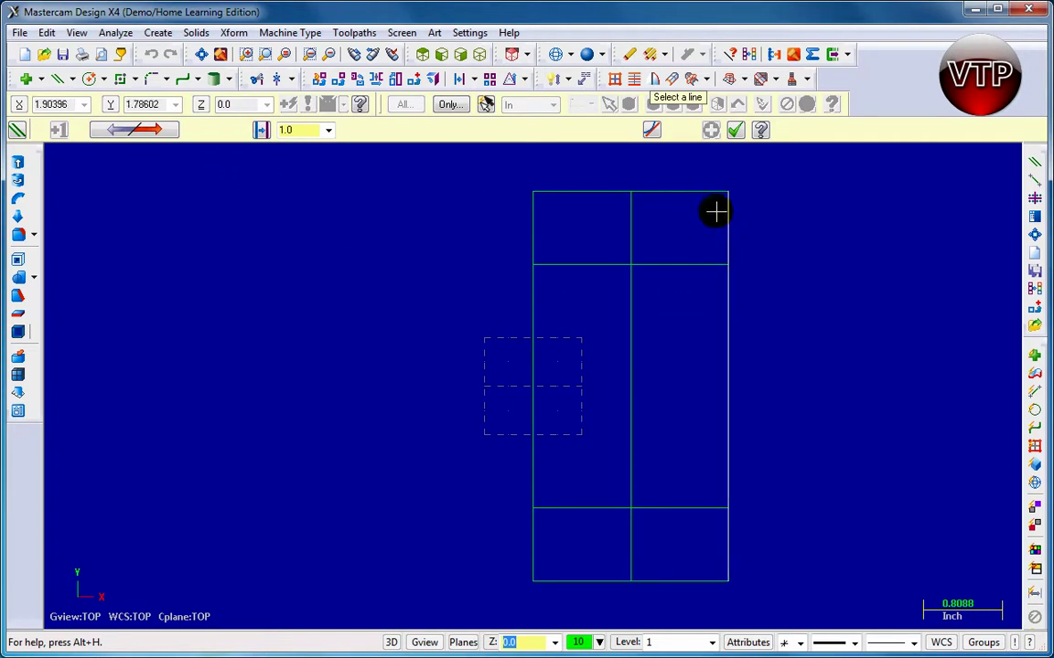
Create a line parallel to the rectangle's top edge, offset 2.0 inches downward as a horizontal centre line.
left_click(680, 192)
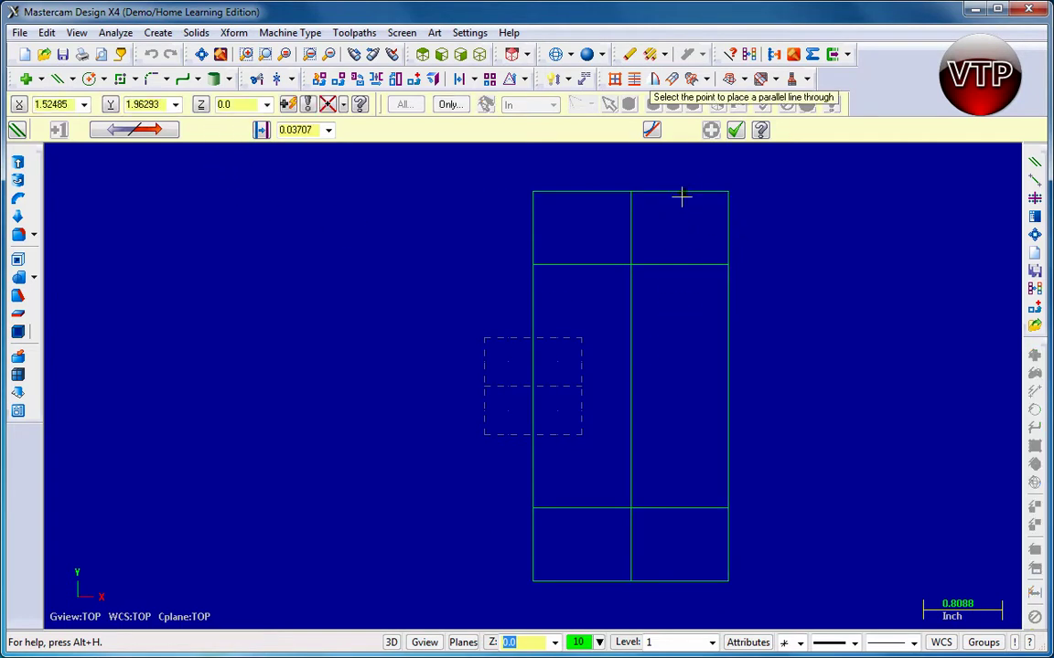
left_click(311, 129)
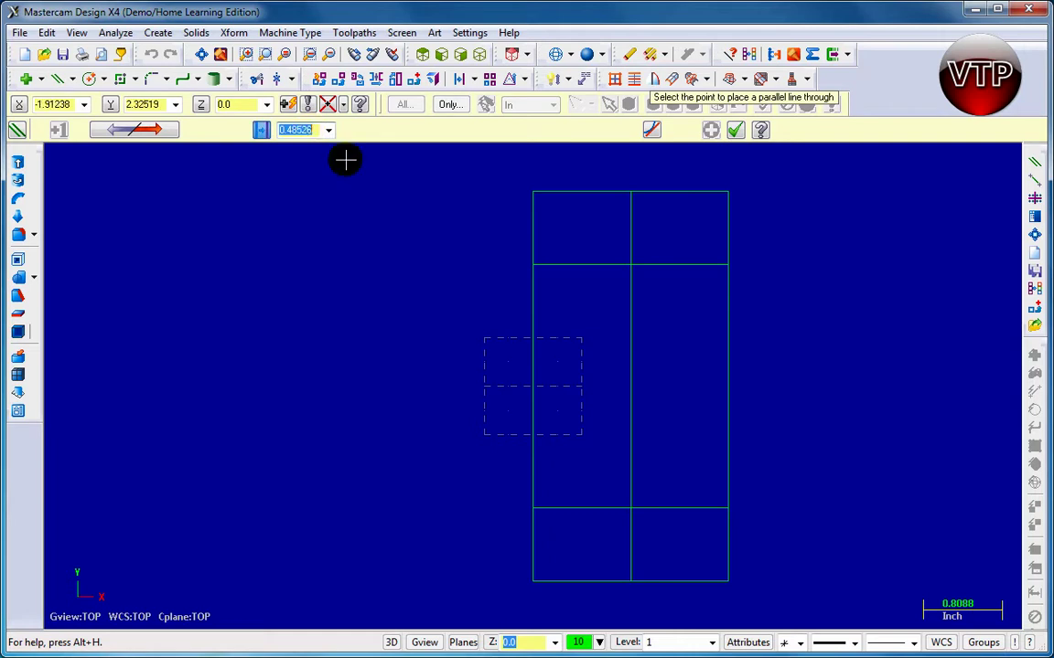
type("2")
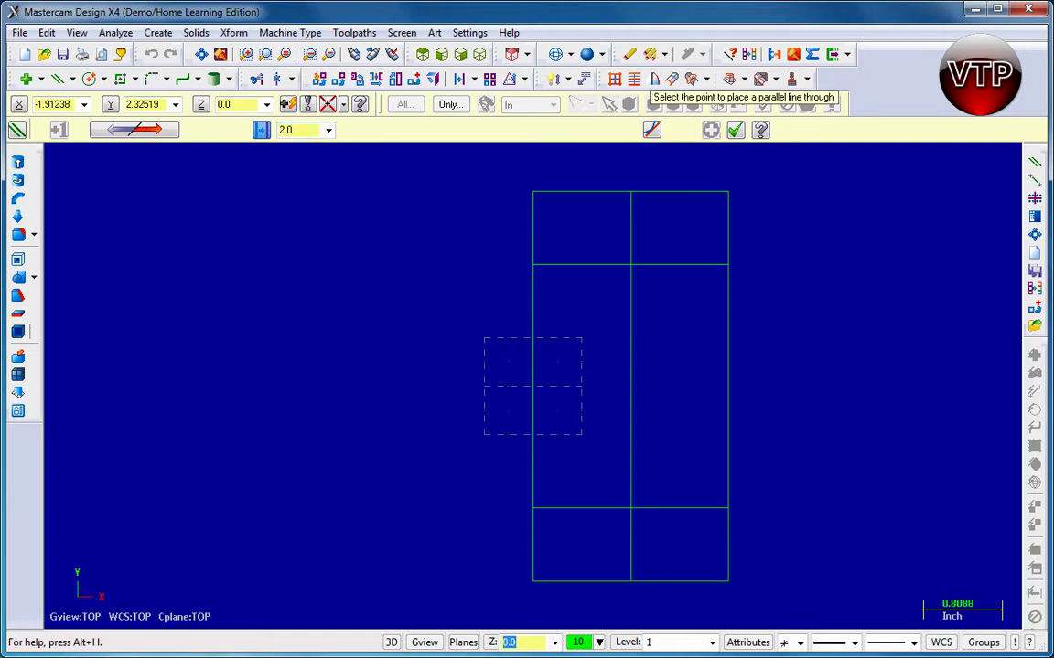
left_click(666, 403)
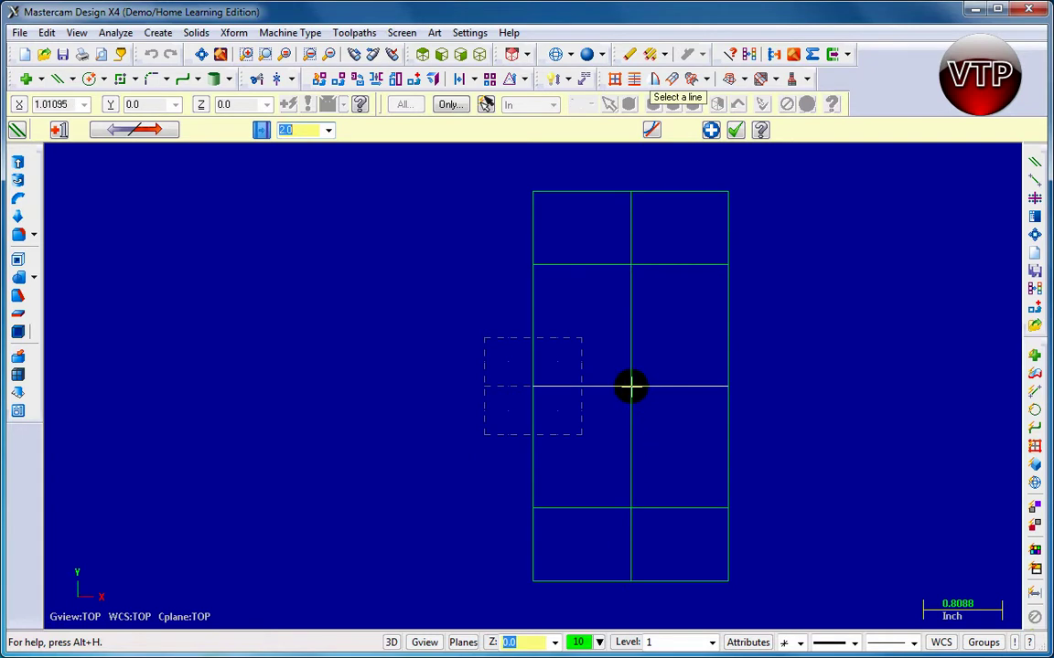
left_click(710, 130)
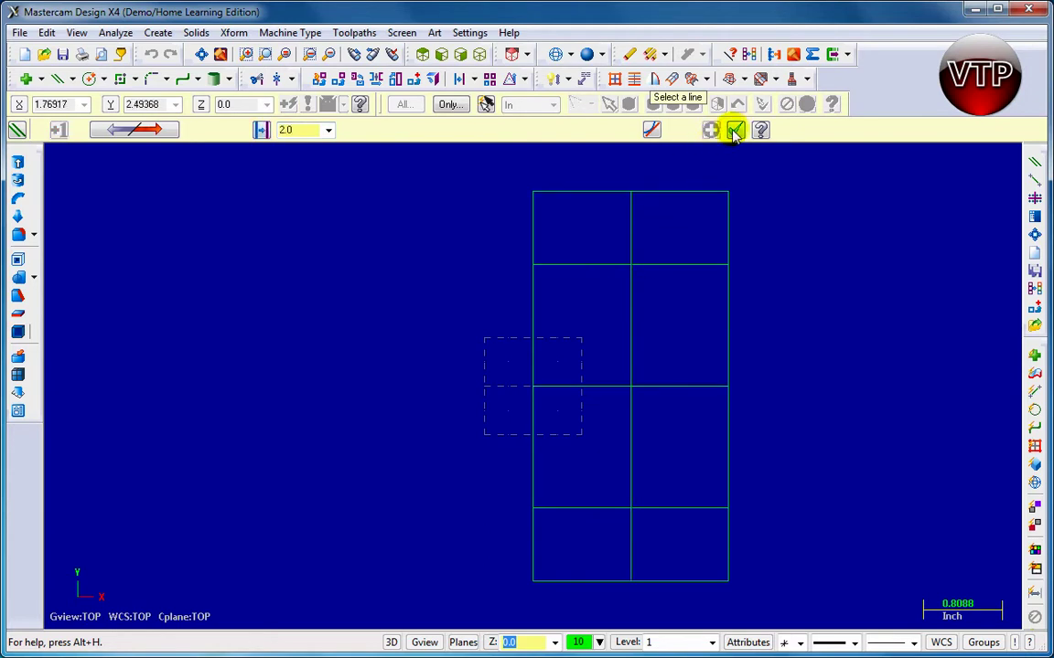
left_click(734, 131)
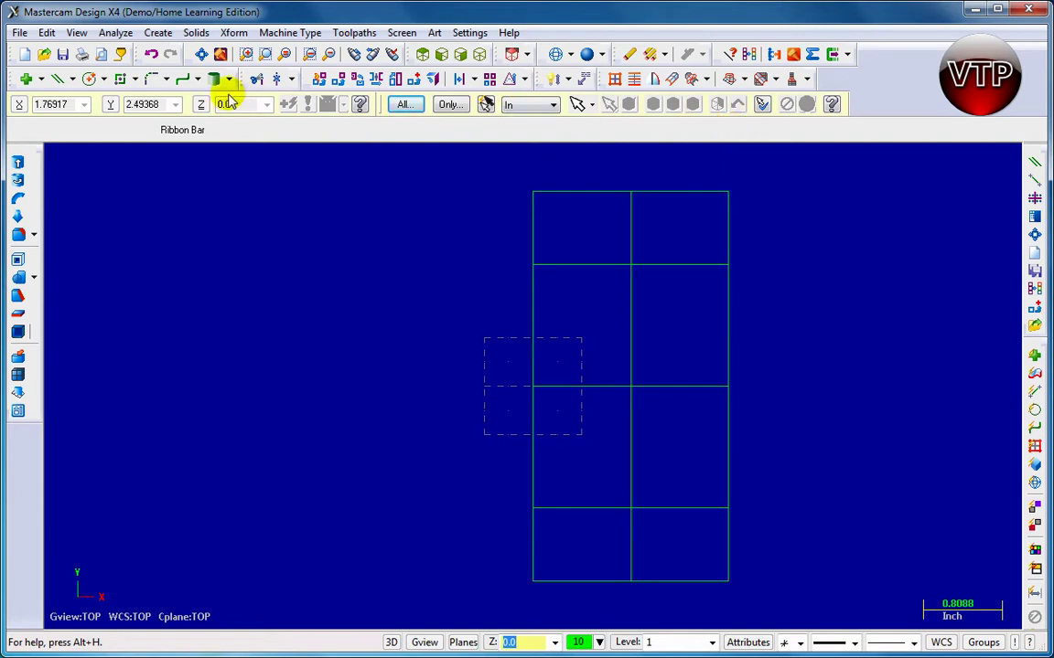
Draw a circle of 0.5-inch diameter centred on the intersection of the two centre lines.
left_click(90, 80)
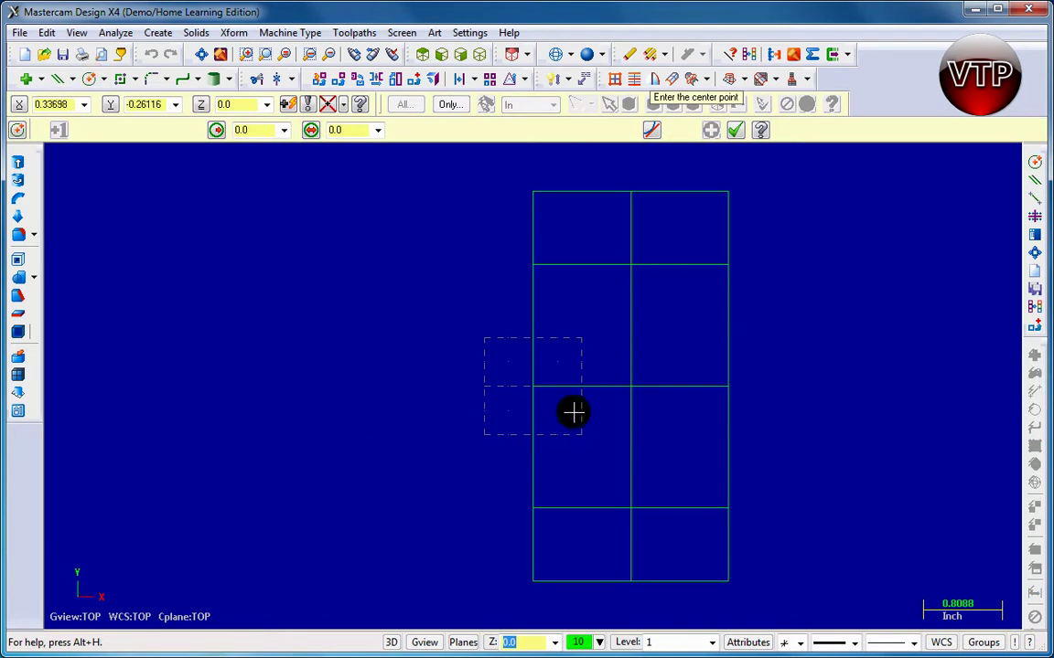
left_click(631, 387)
left_click(631, 387)
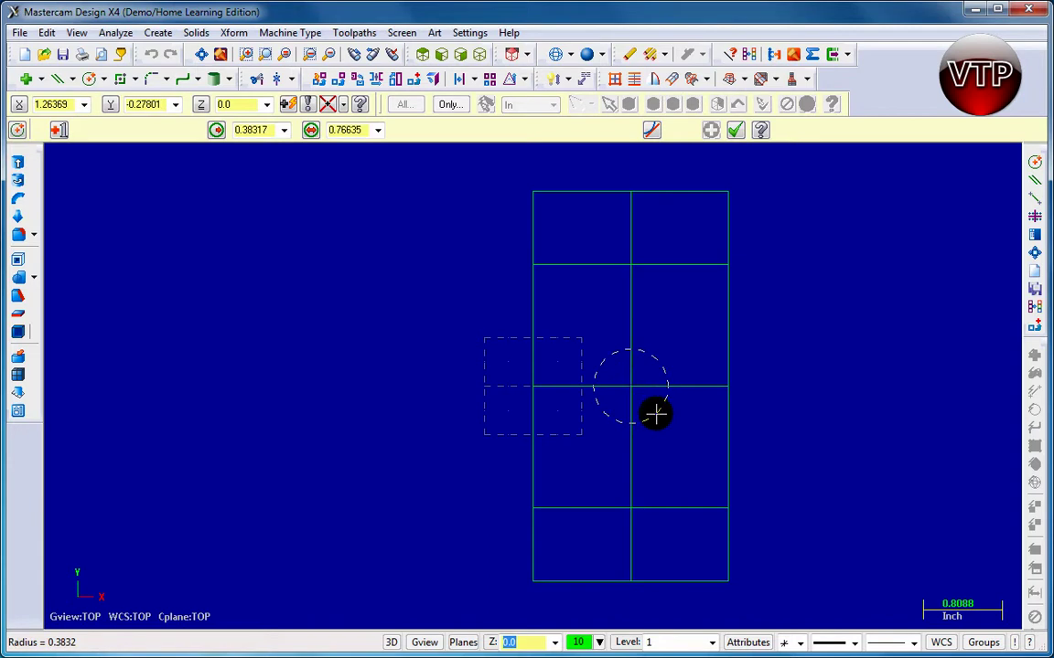
left_click(359, 130)
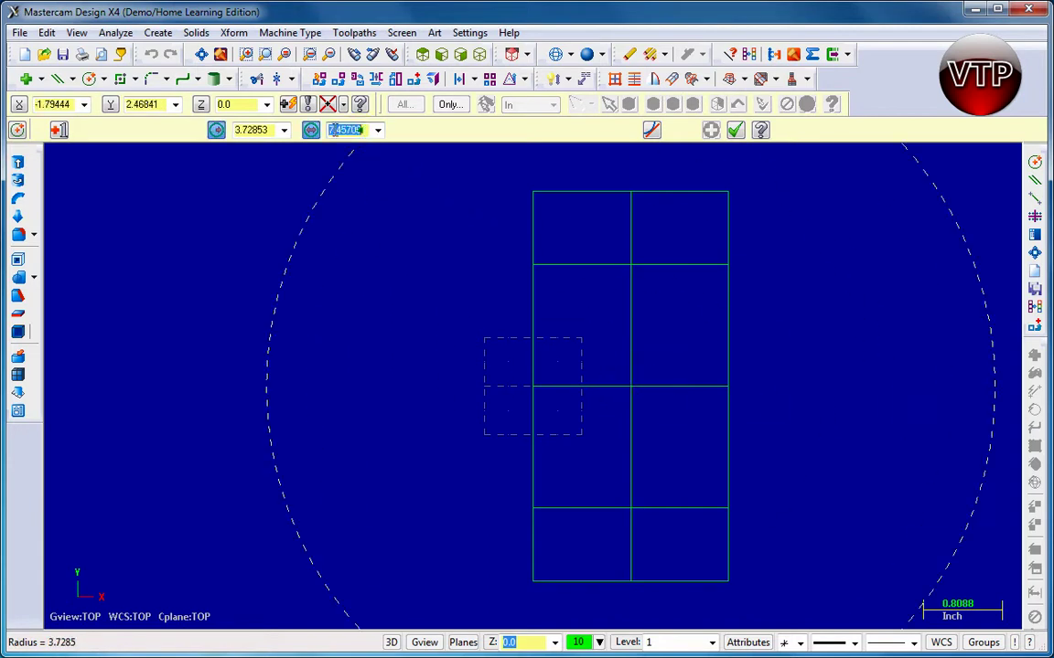
key("BackSpace")
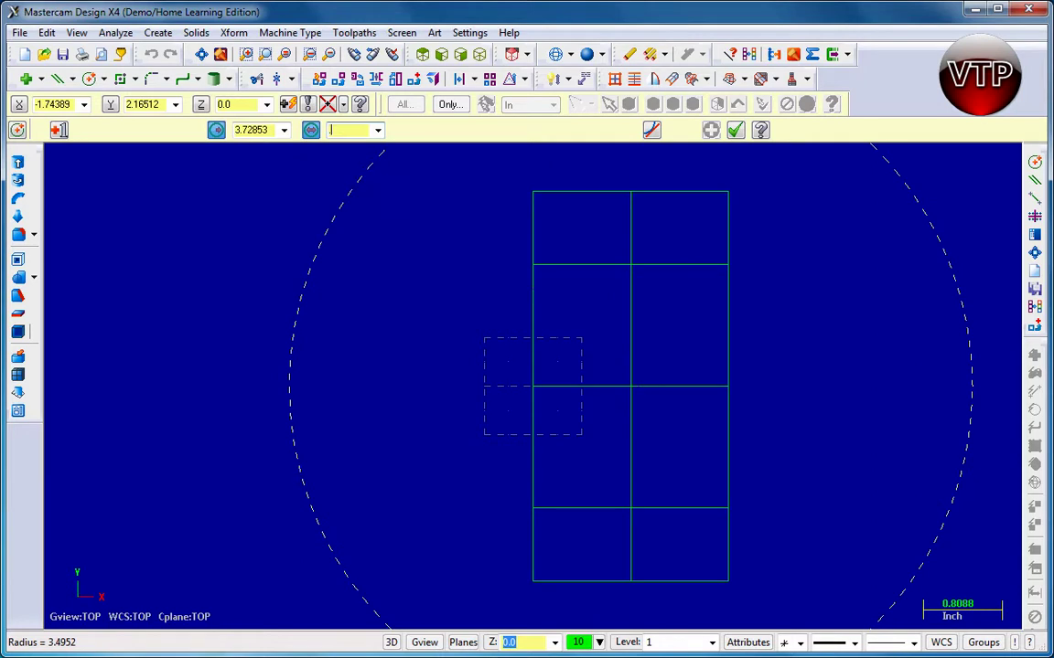
type(".5")
key("Return")
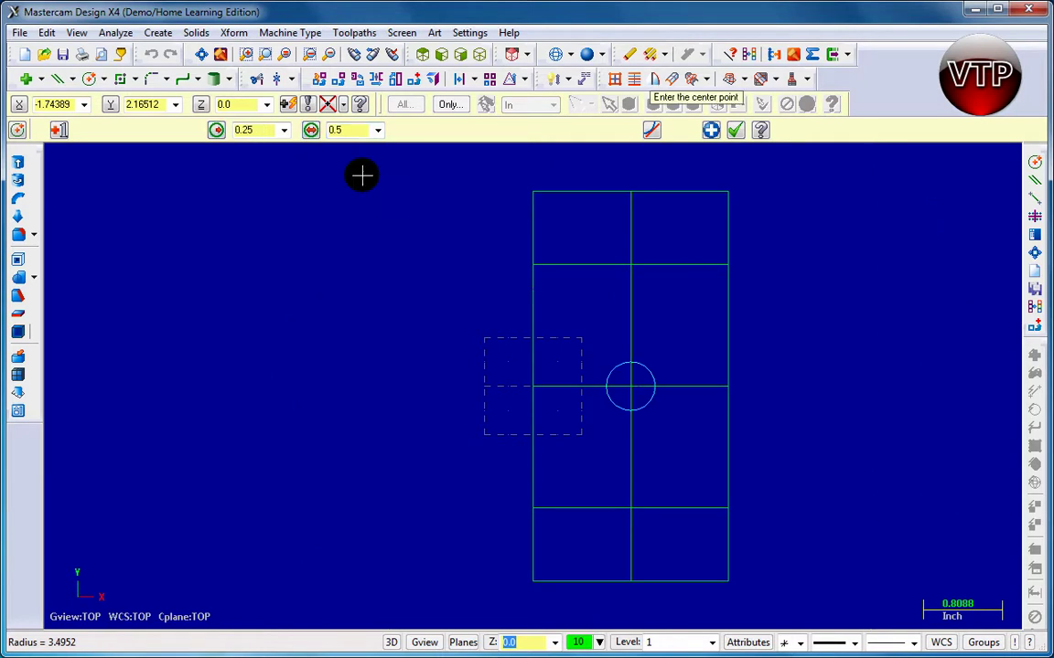
left_click(710, 130)
left_click(735, 130)
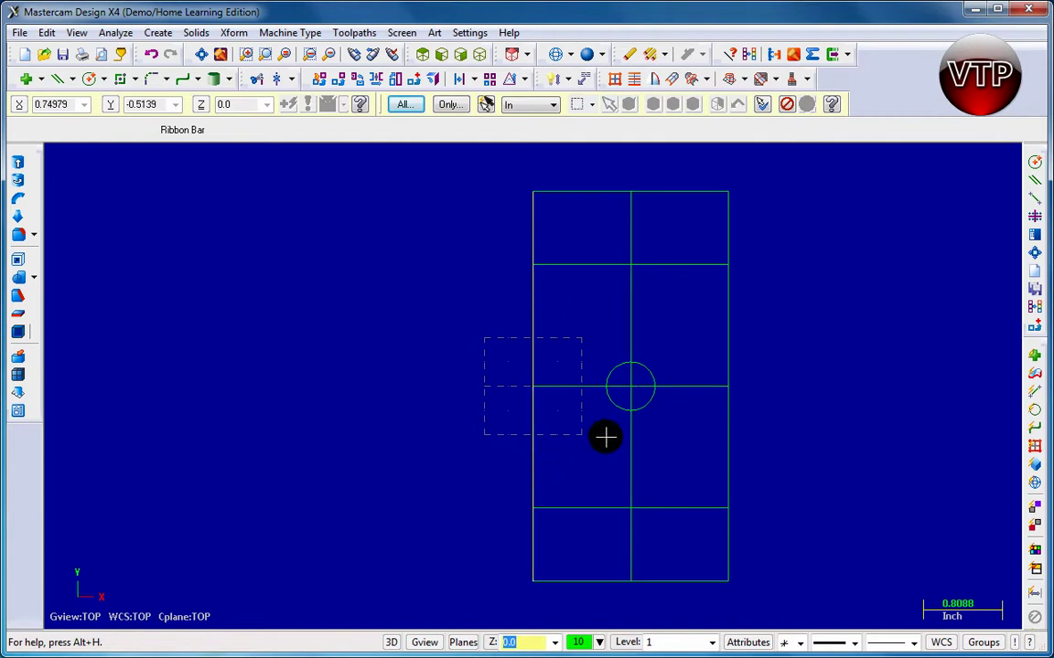
Delete the vertical and horizontal centre lines together with the lines forming the rectangle's left edge.
left_click(630, 307)
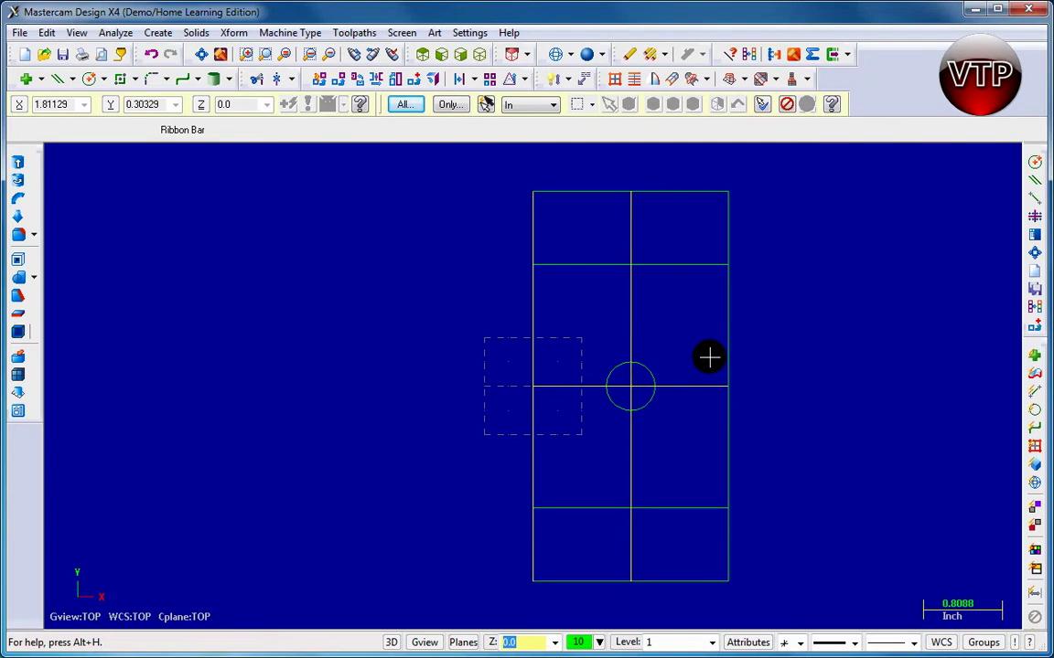
key("Delete")
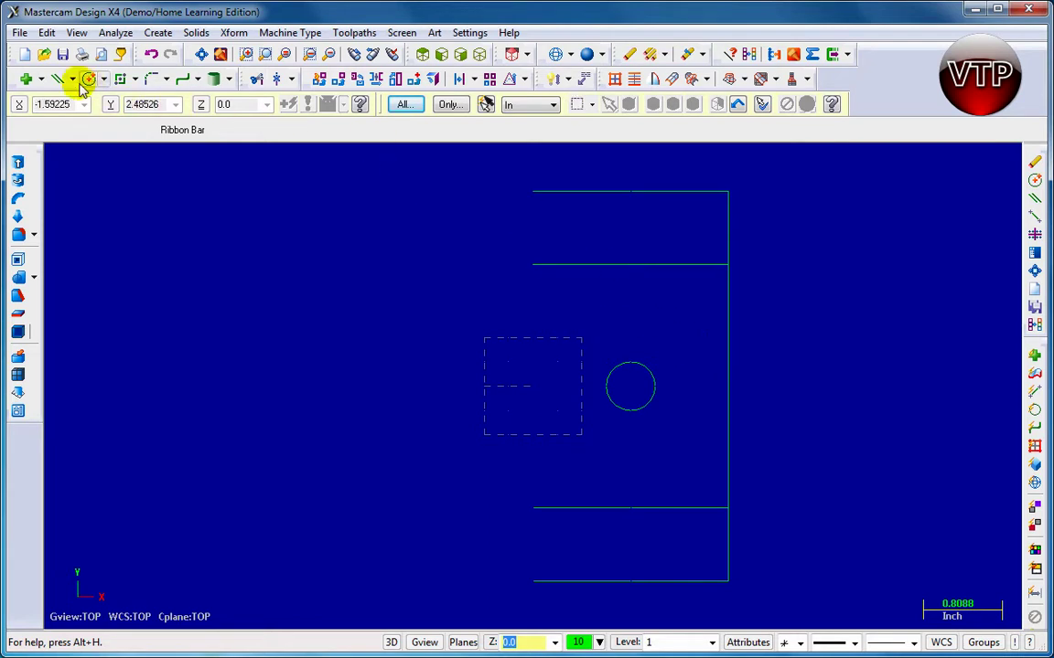
Mirror all entities about the Y axis at X 0.0 as a copy, and clear the transform result colours.
left_click(378, 80)
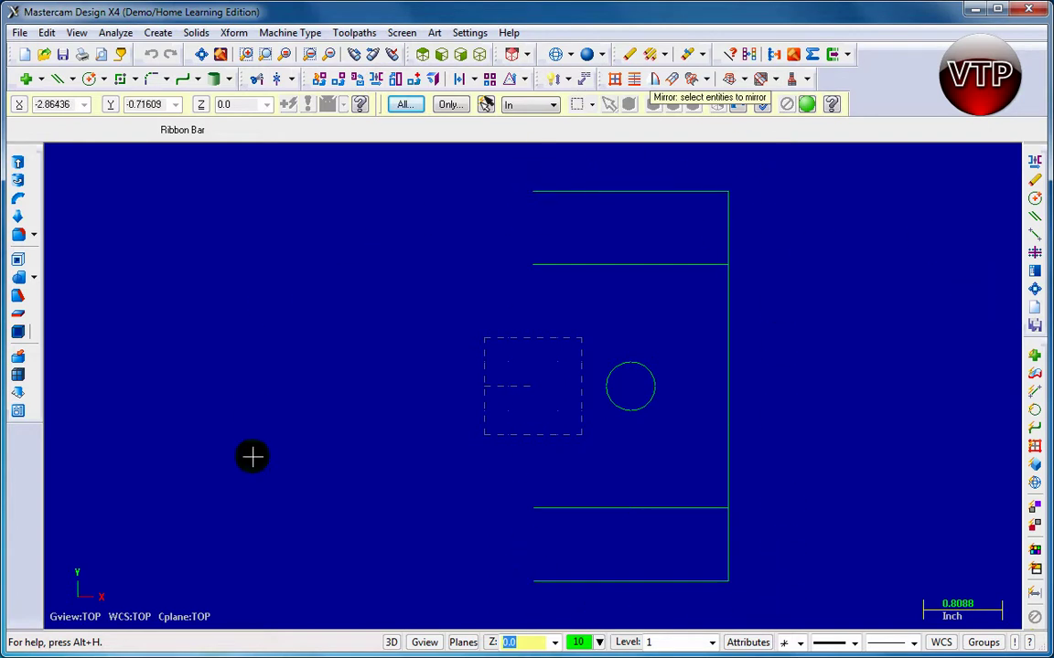
left_click(402, 104)
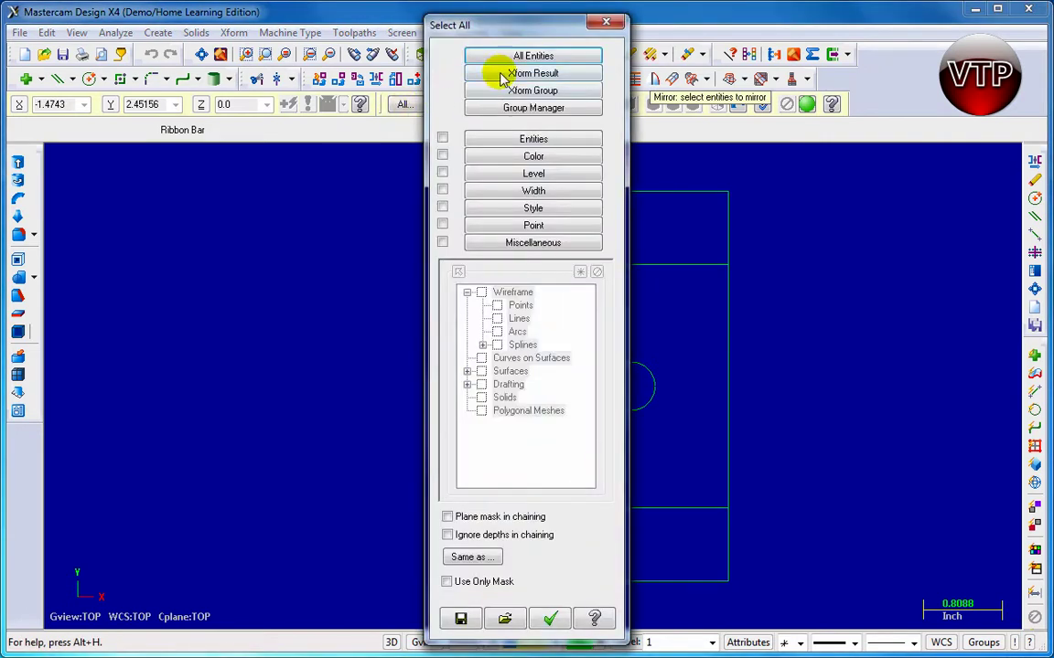
left_click(524, 56)
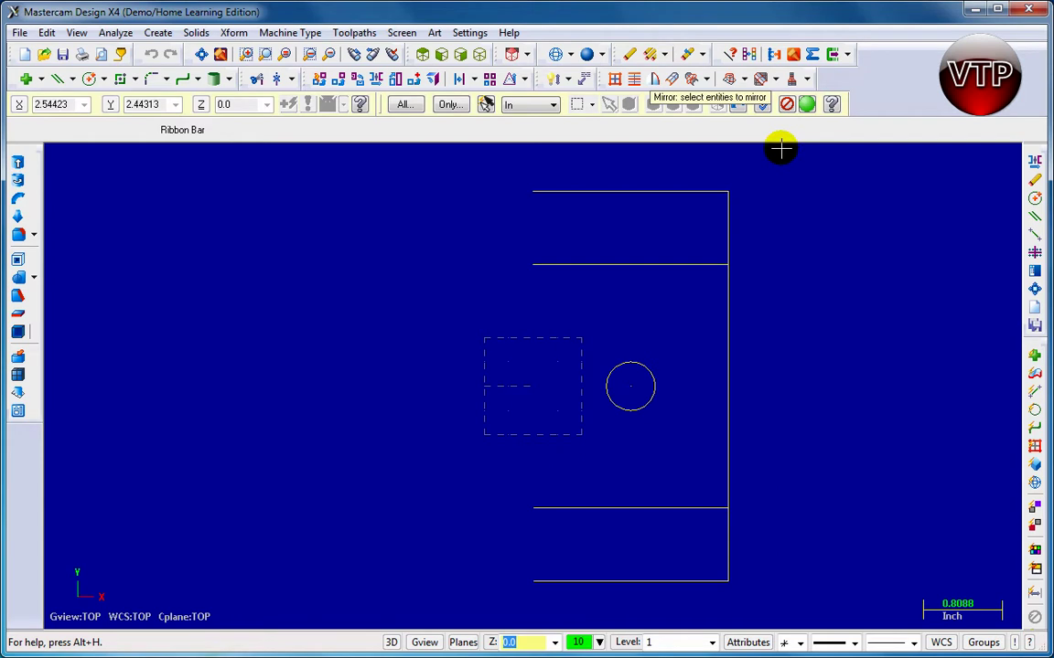
left_click(807, 106)
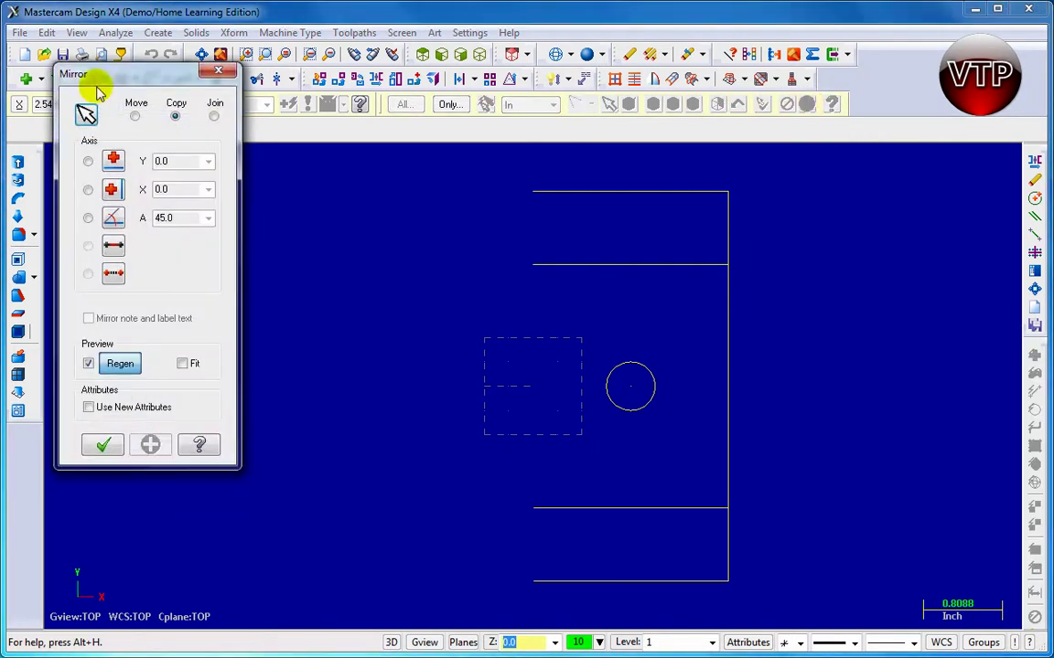
left_click_drag(136, 89, 151, 143)
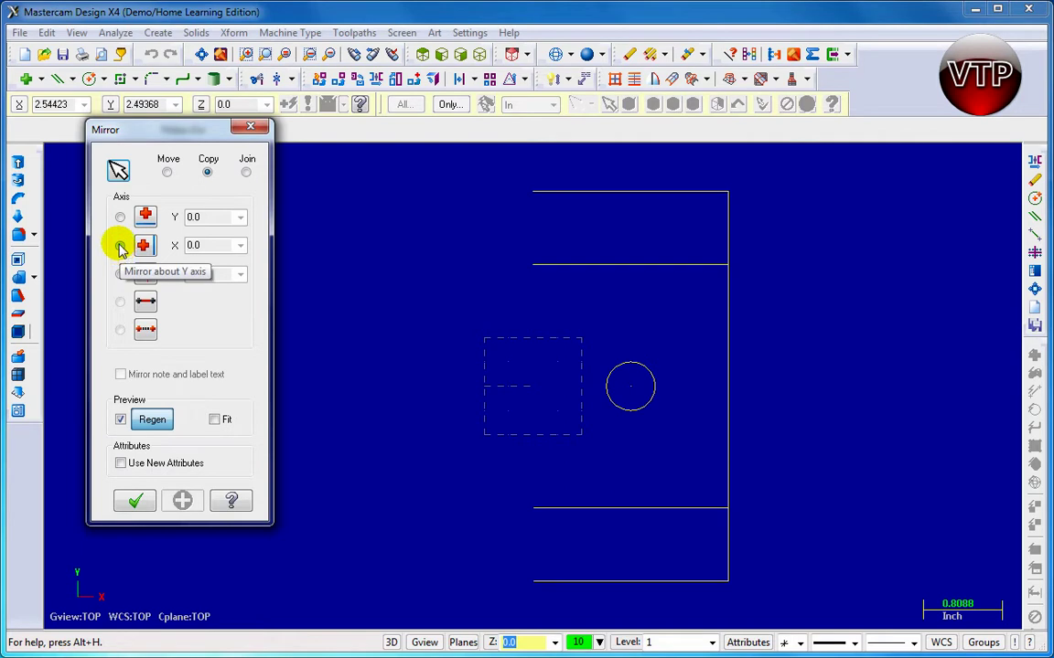
left_click(120, 247)
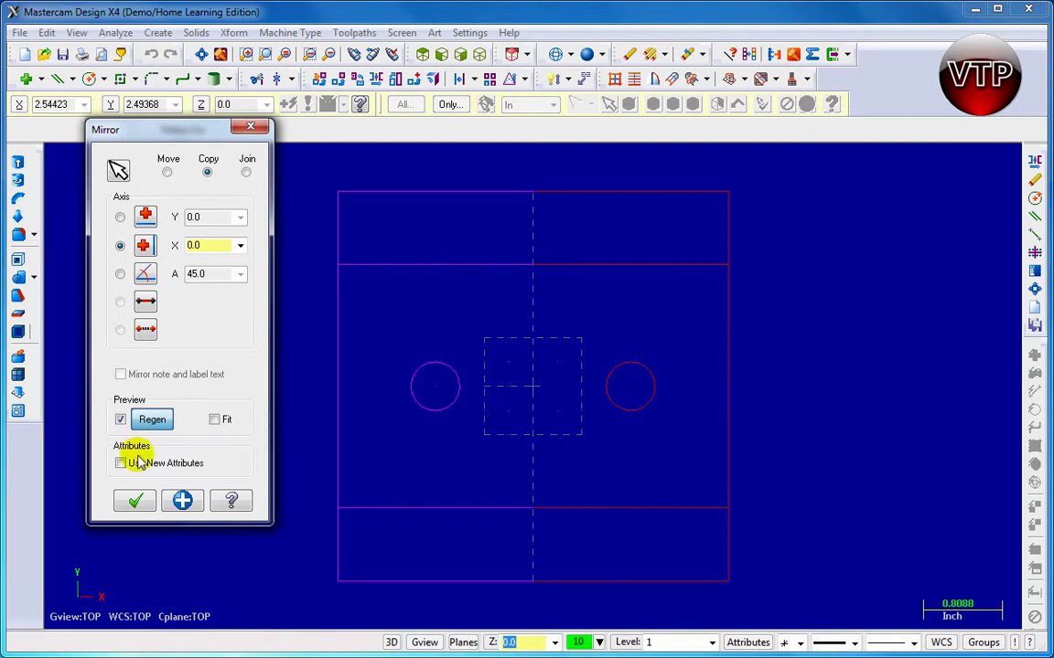
left_click(138, 503)
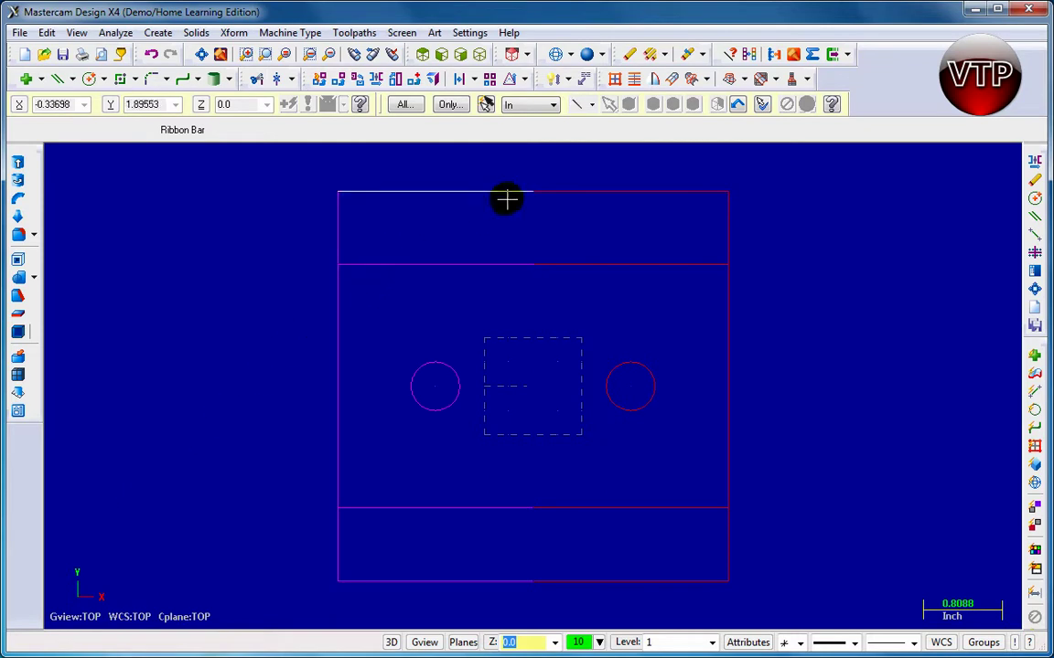
left_click(750, 55)
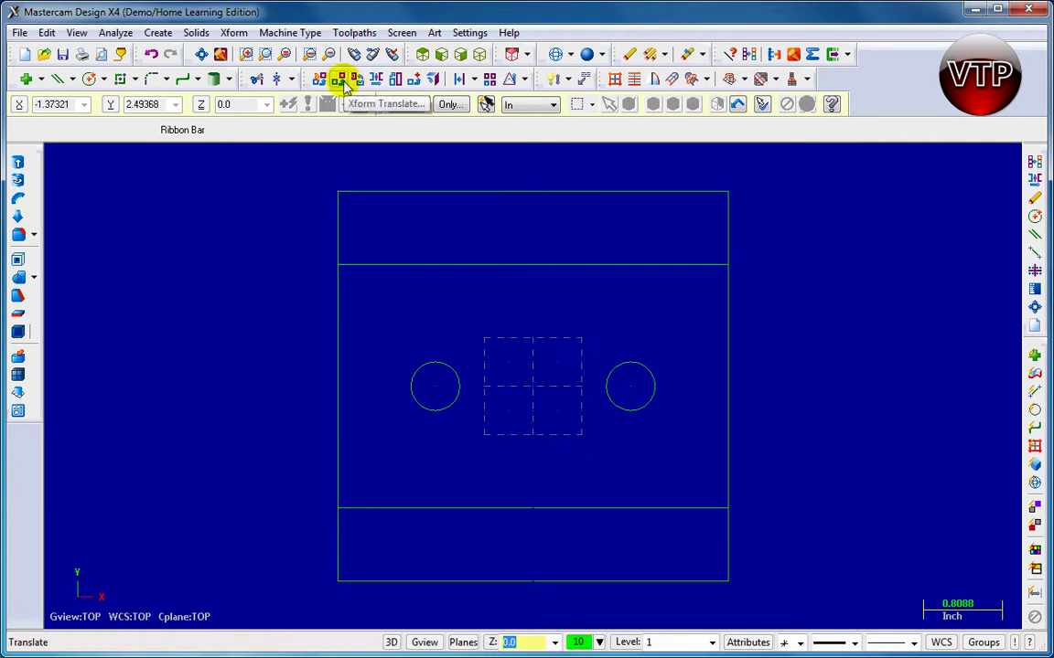
Move the whole profile to the origin using its lower-left corner as the reference point, and clear the transform result colours.
left_click(412, 80)
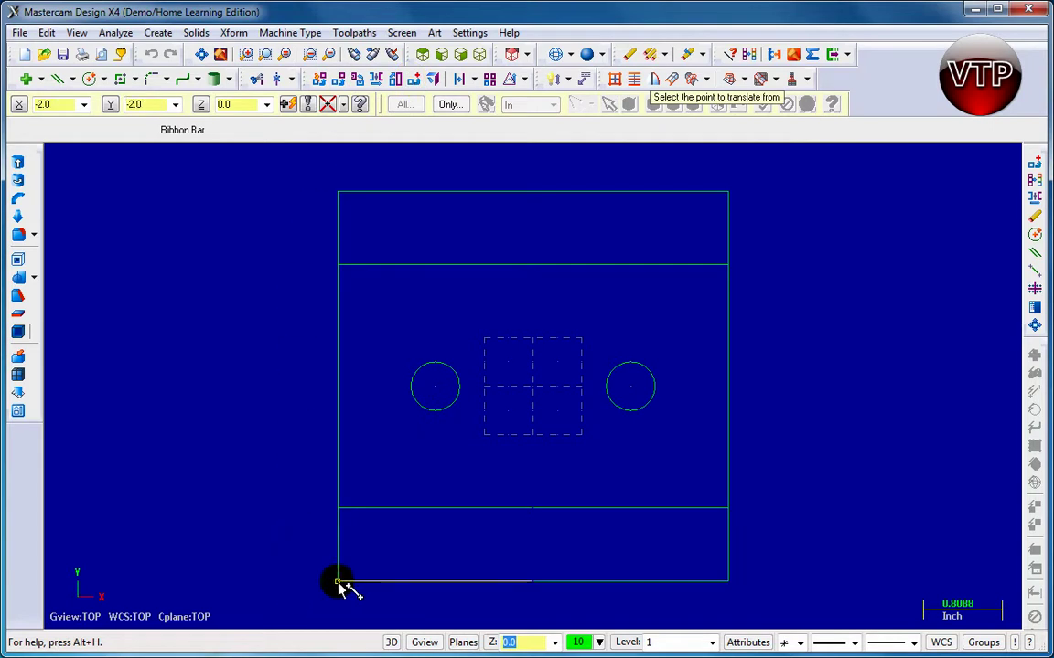
left_click(338, 582)
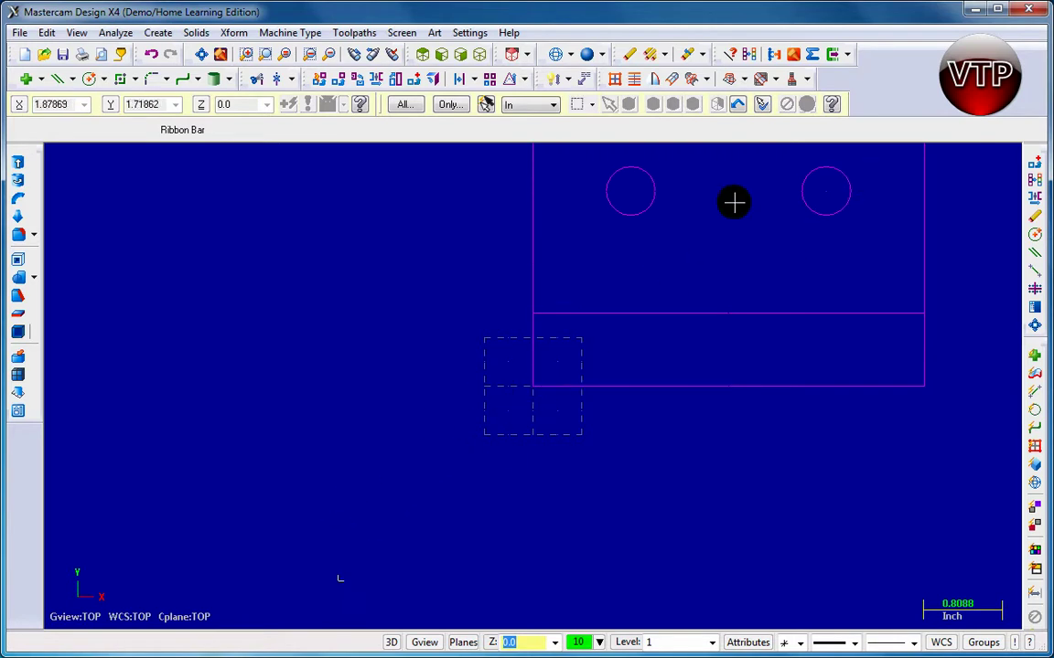
left_click(202, 57)
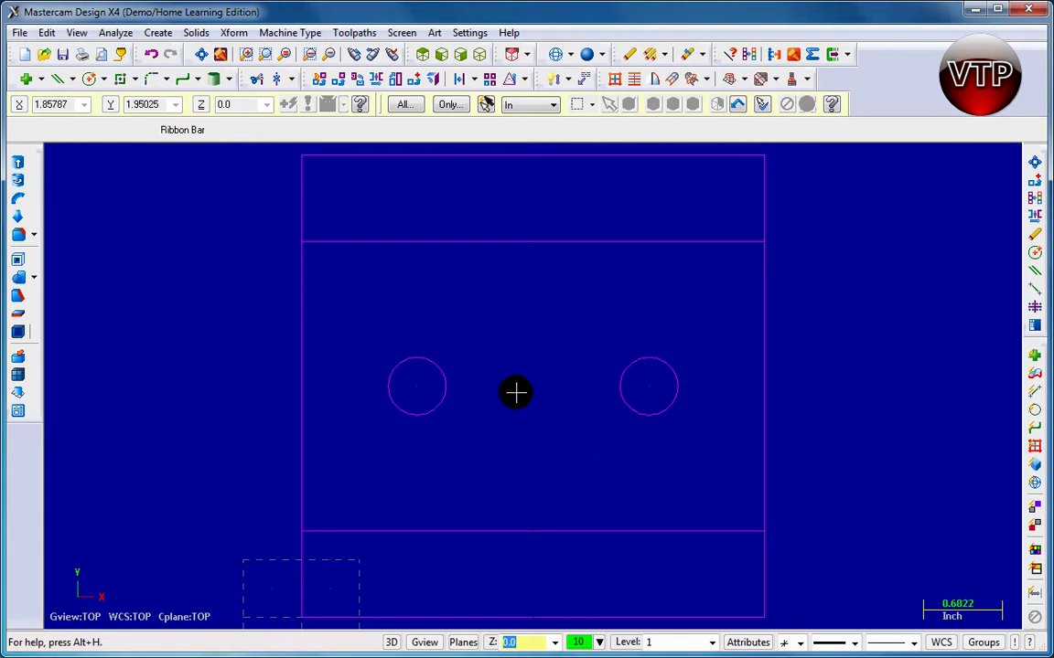
scroll(515, 413, "up", 2)
scroll(515, 414, "down", 3)
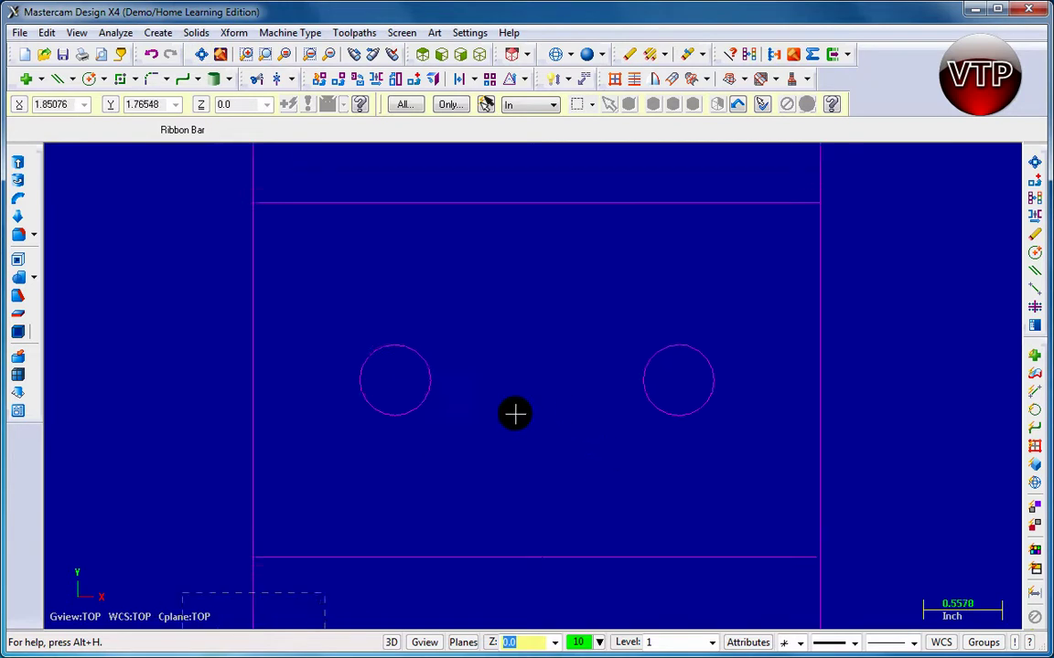
scroll(515, 414, "down", 1)
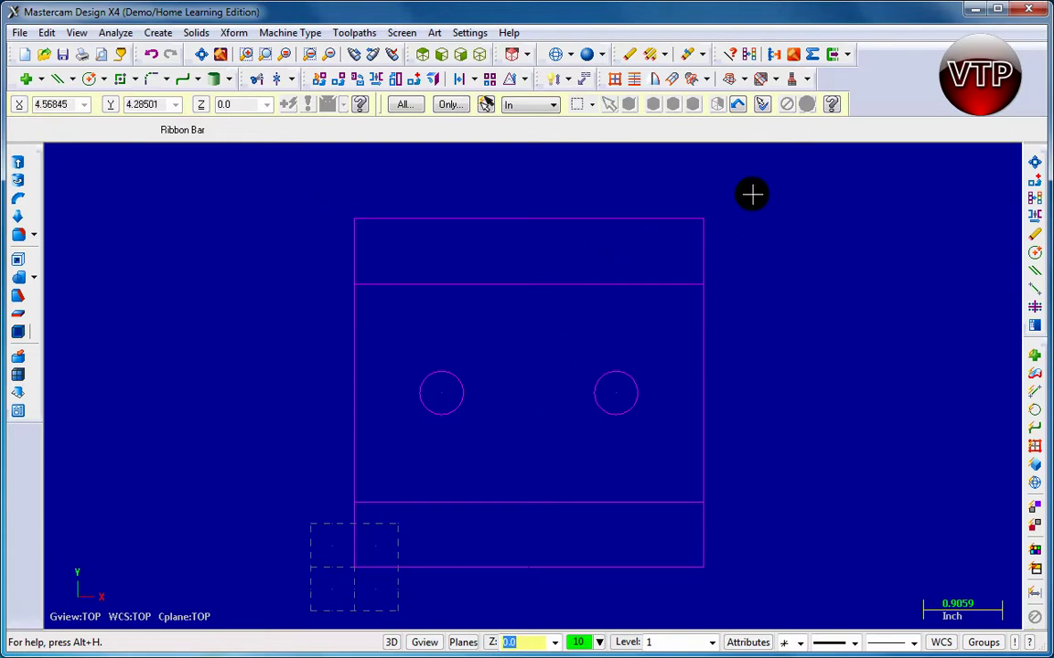
left_click(749, 54)
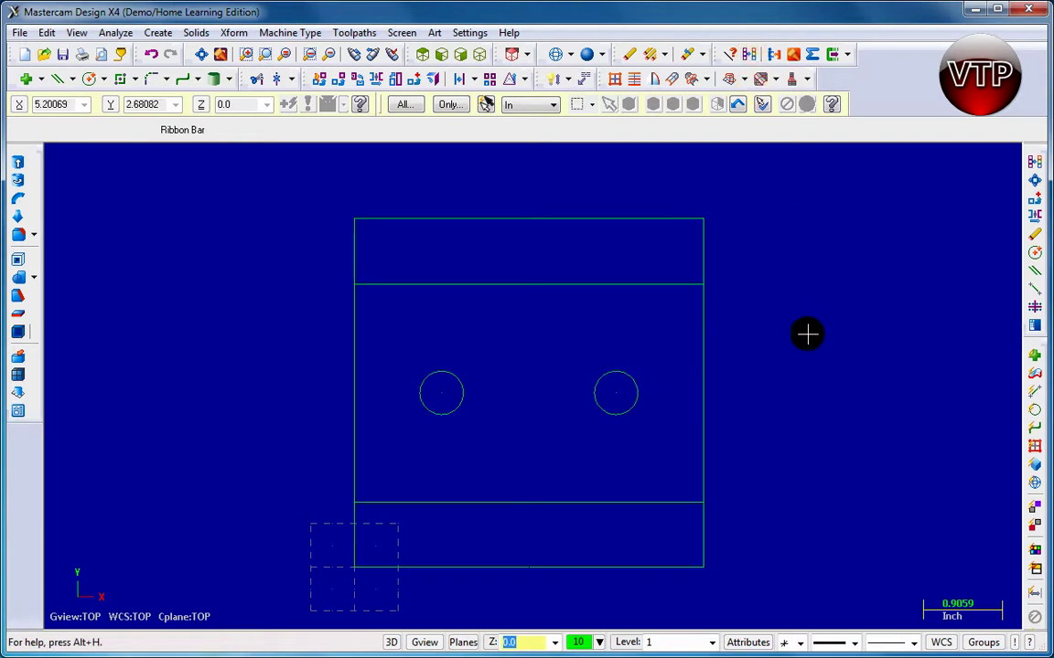